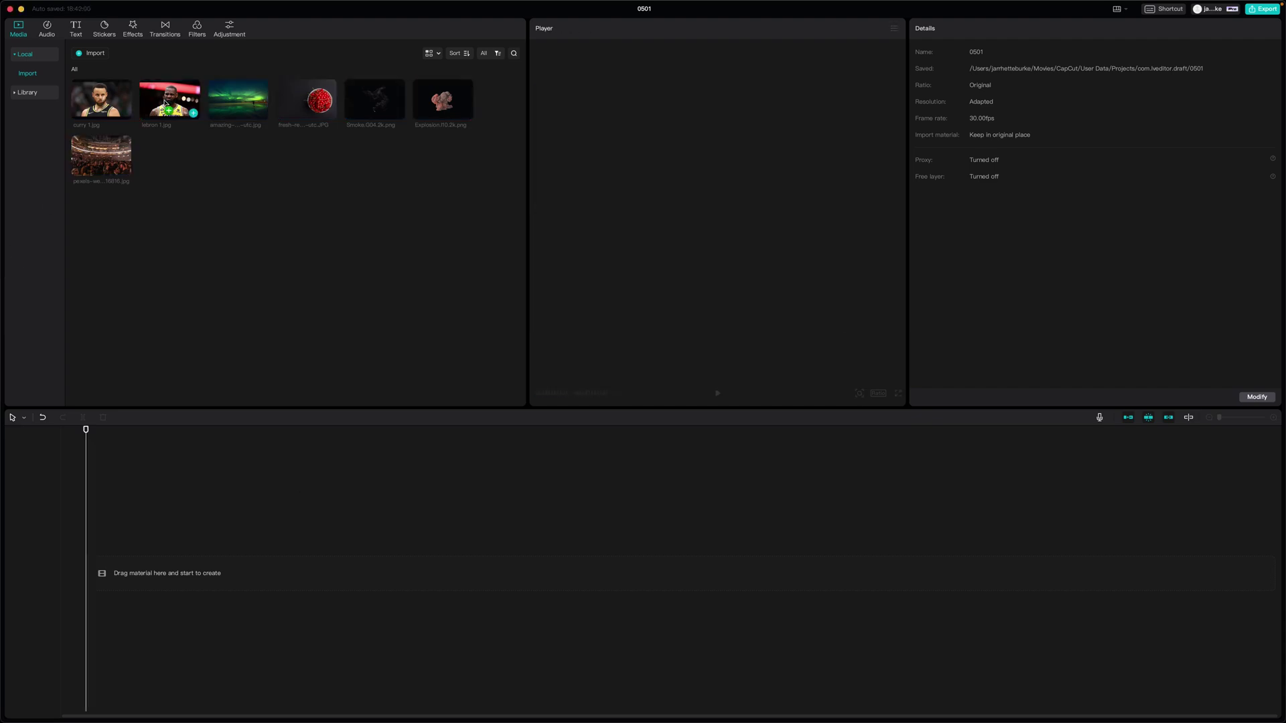
Place lebron 1.jpg at the start of the timeline and remove its background with Auto cutout
{"action": "left_click_drag", "start_coordinate": [169, 101], "coordinate": [105, 577]}
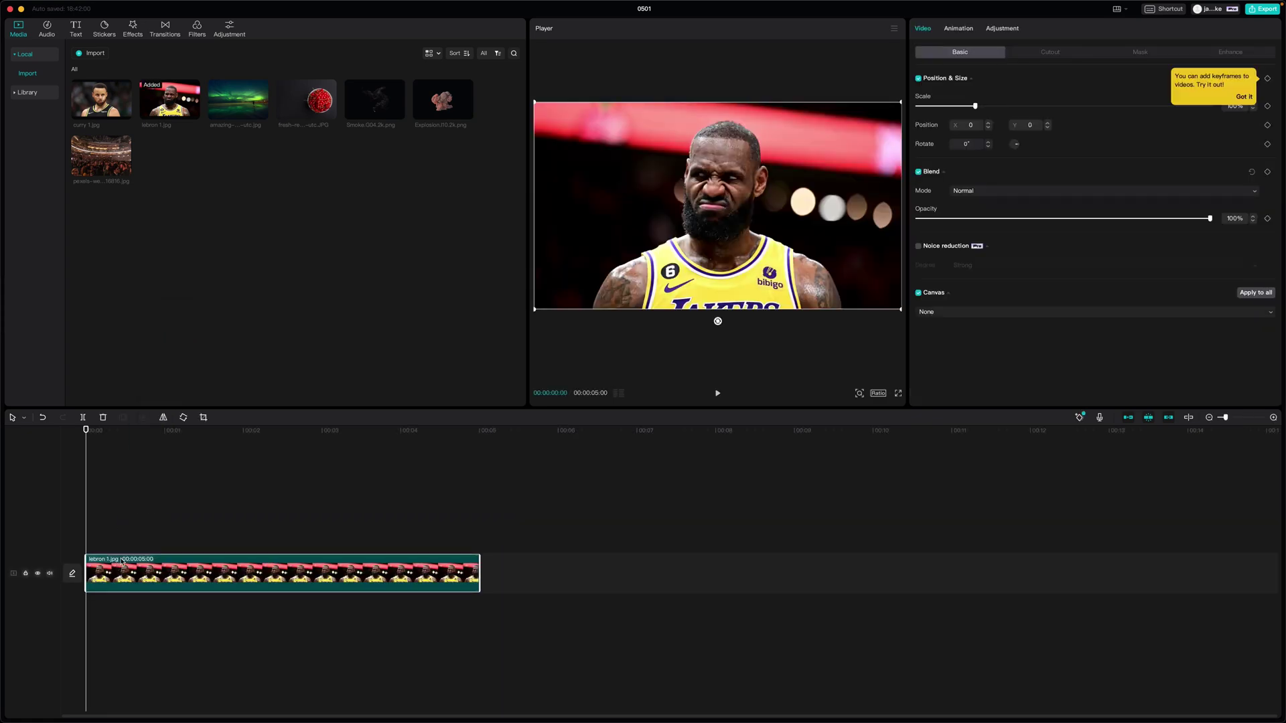
{"action": "left_click", "coordinate": [1040, 54]}
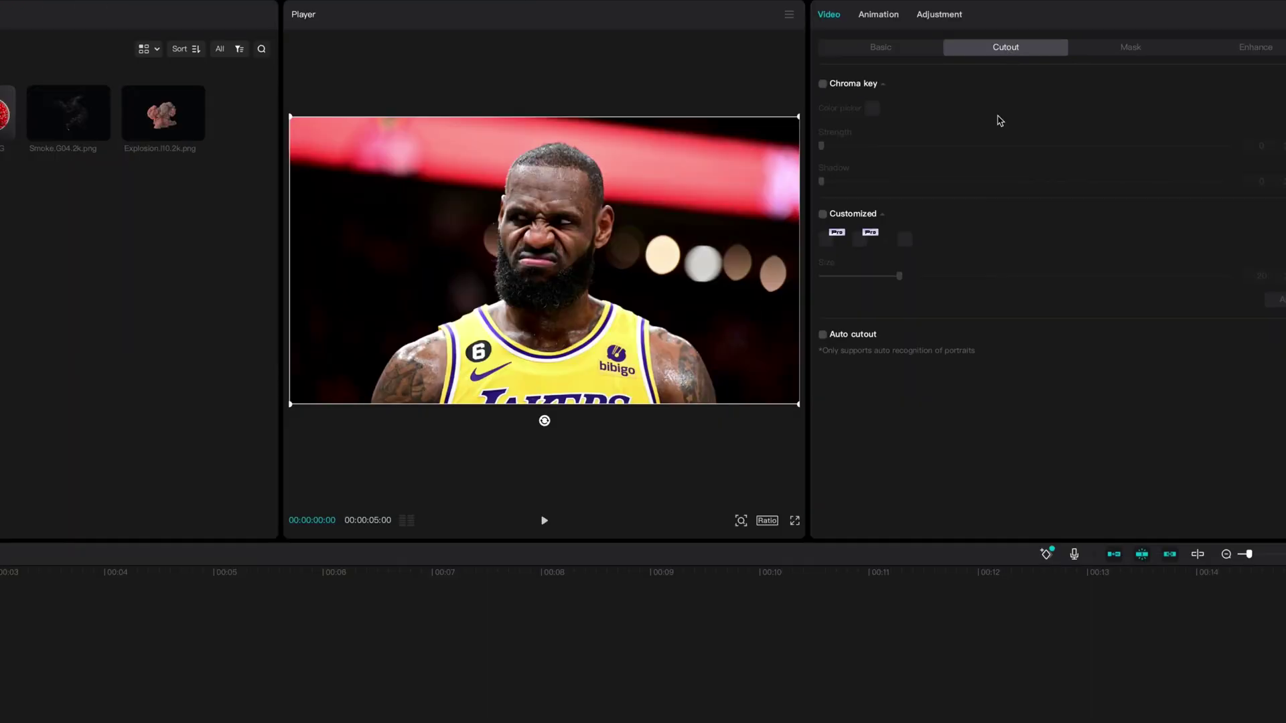
{"action": "left_click", "coordinate": [824, 335]}
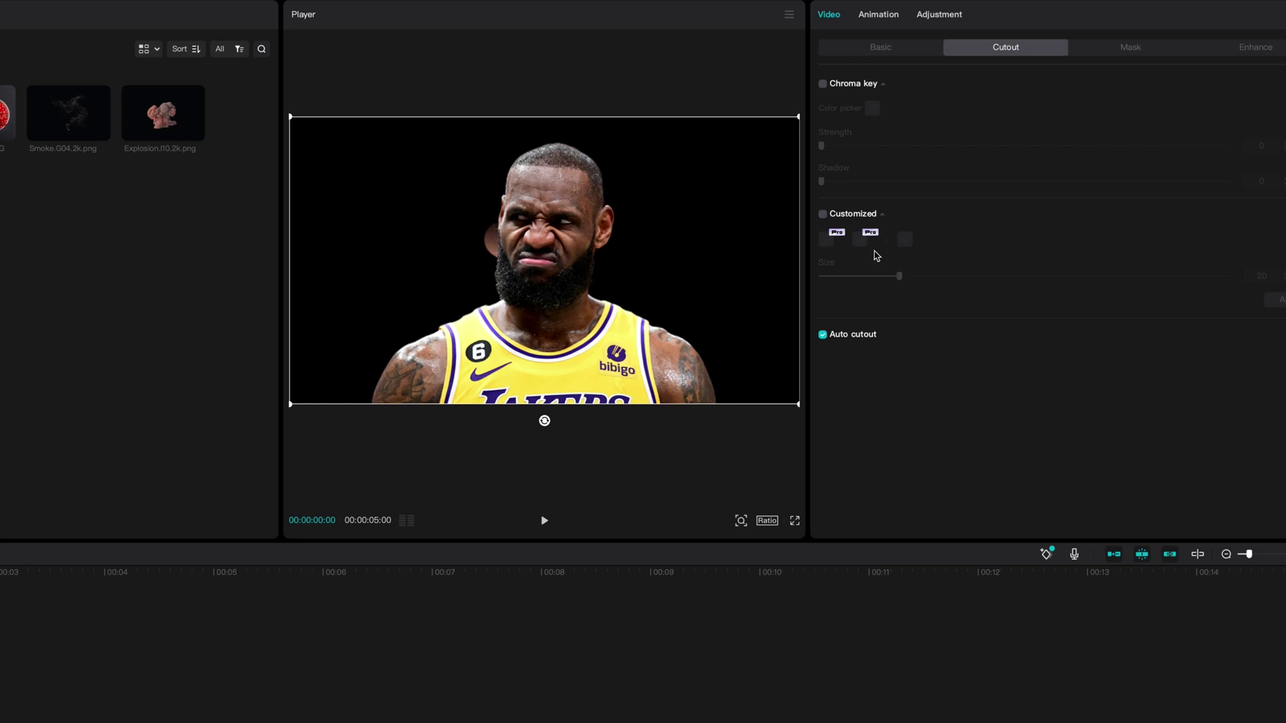
Switch the lebron 1.jpg clip to a Customized cutout and refine it with a brush size of 4
{"action": "left_click", "coordinate": [823, 214]}
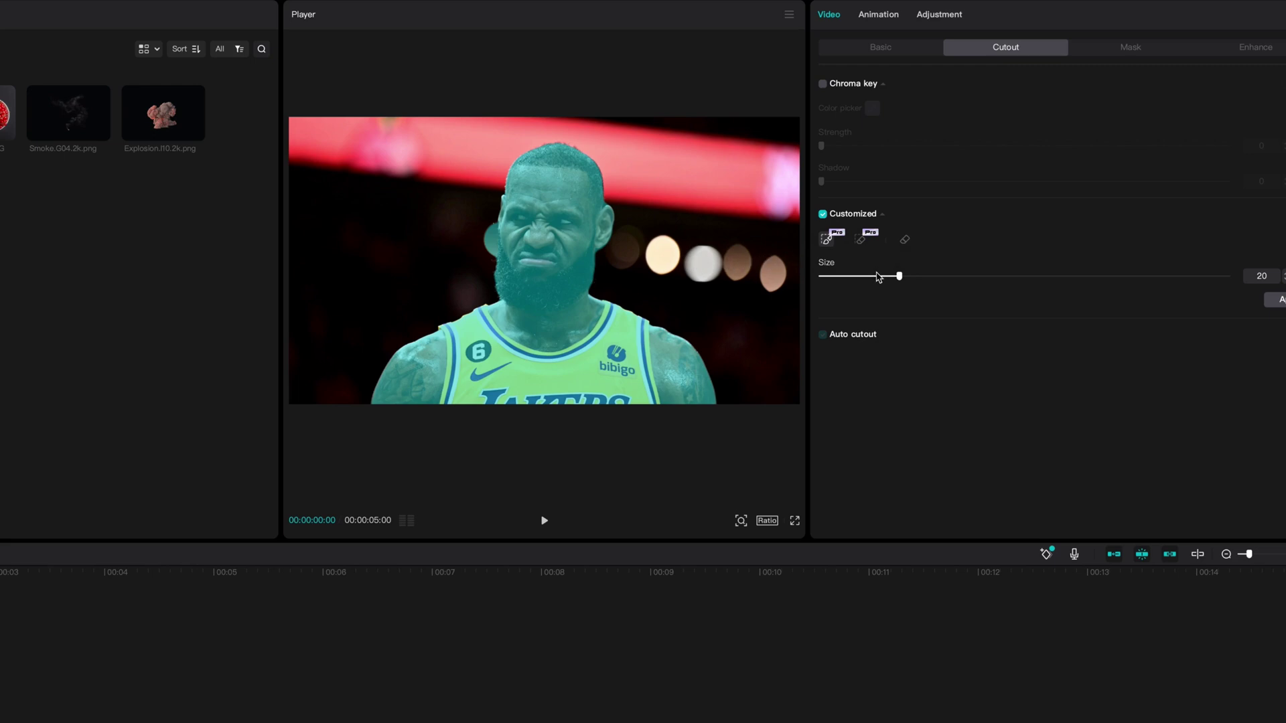
{"action": "left_click", "coordinate": [837, 278]}
{"action": "left_click_drag", "start_coordinate": [834, 278], "coordinate": [831, 277]}
{"action": "left_click_drag", "start_coordinate": [830, 278], "coordinate": [832, 277]}
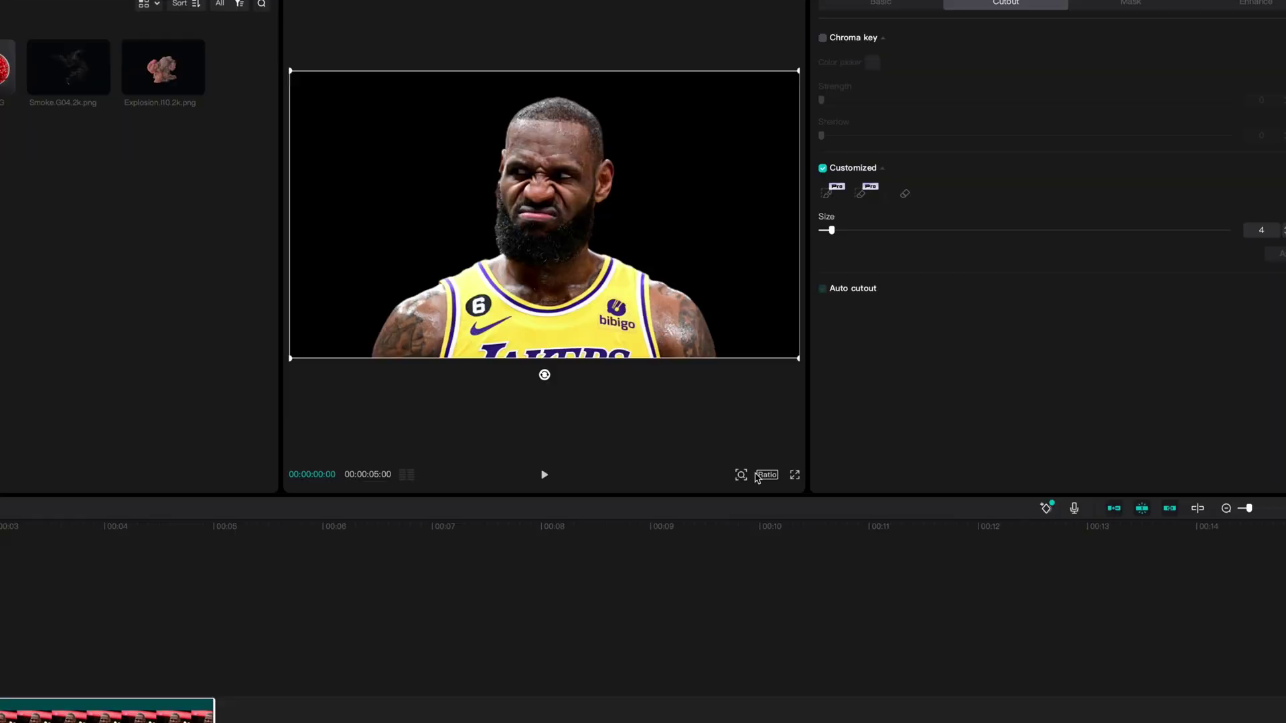
Set the project's aspect ratio to 1:1
{"action": "left_click", "coordinate": [769, 521]}
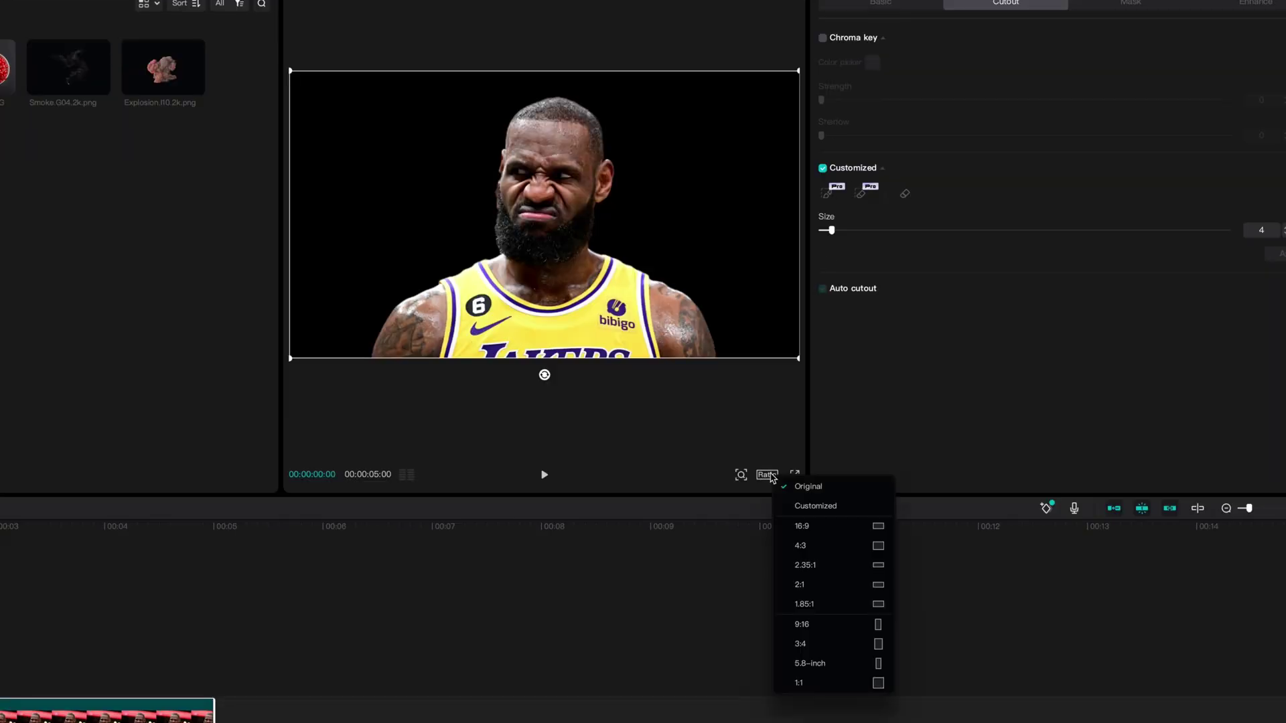
{"action": "left_click", "coordinate": [874, 683]}
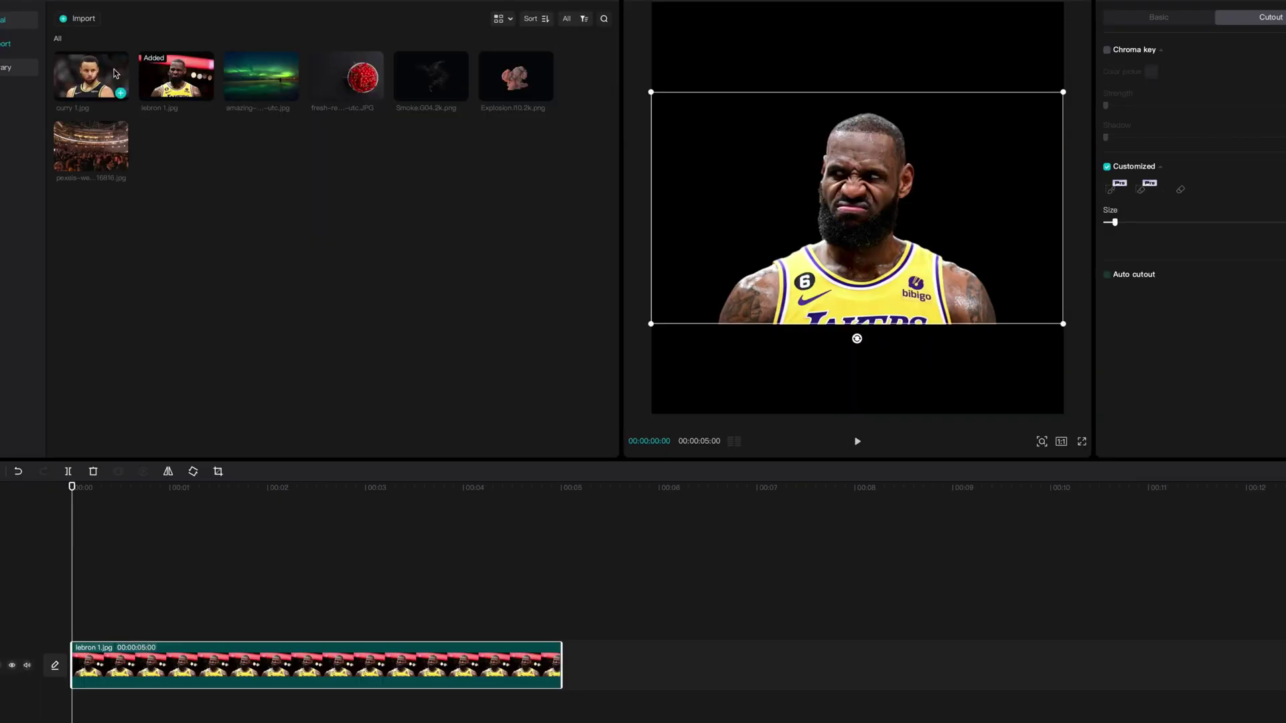
Add curry 1.jpg on a track above with Auto cutout and move it to the lower left of the canvas
{"action": "left_click_drag", "start_coordinate": [103, 67], "coordinate": [68, 627]}
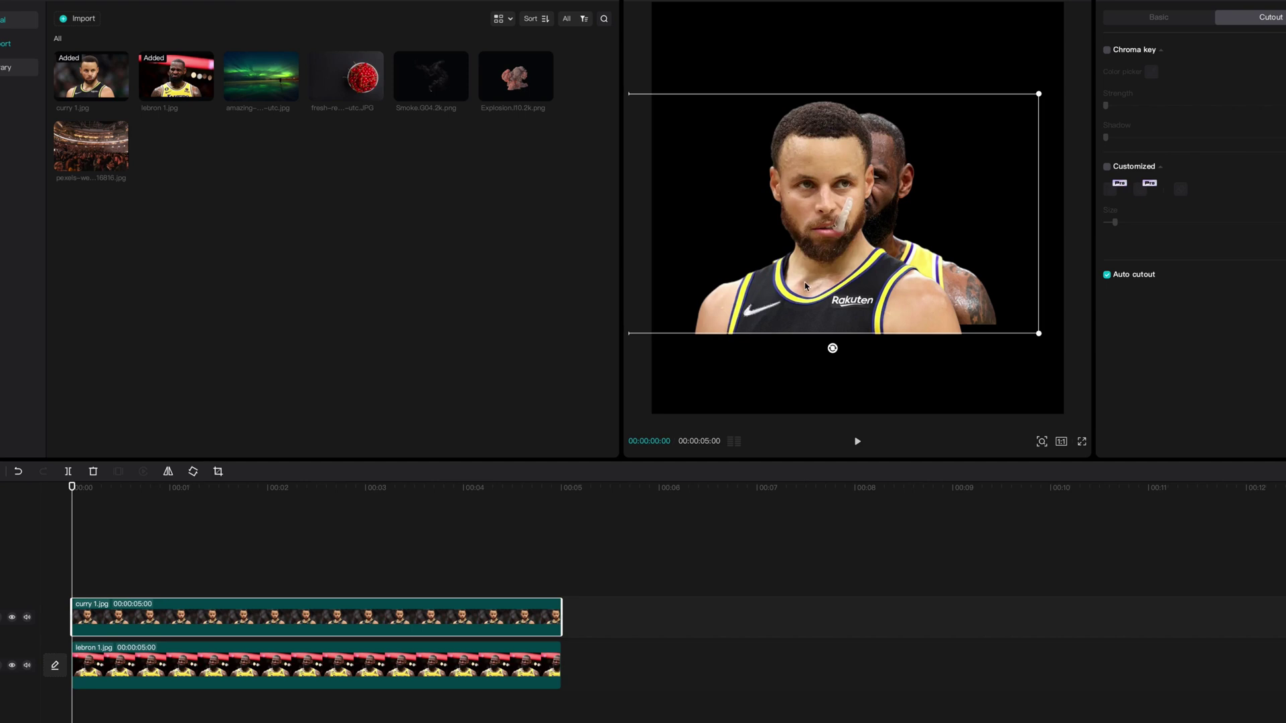
{"action": "left_click_drag", "start_coordinate": [808, 285], "coordinate": [733, 307]}
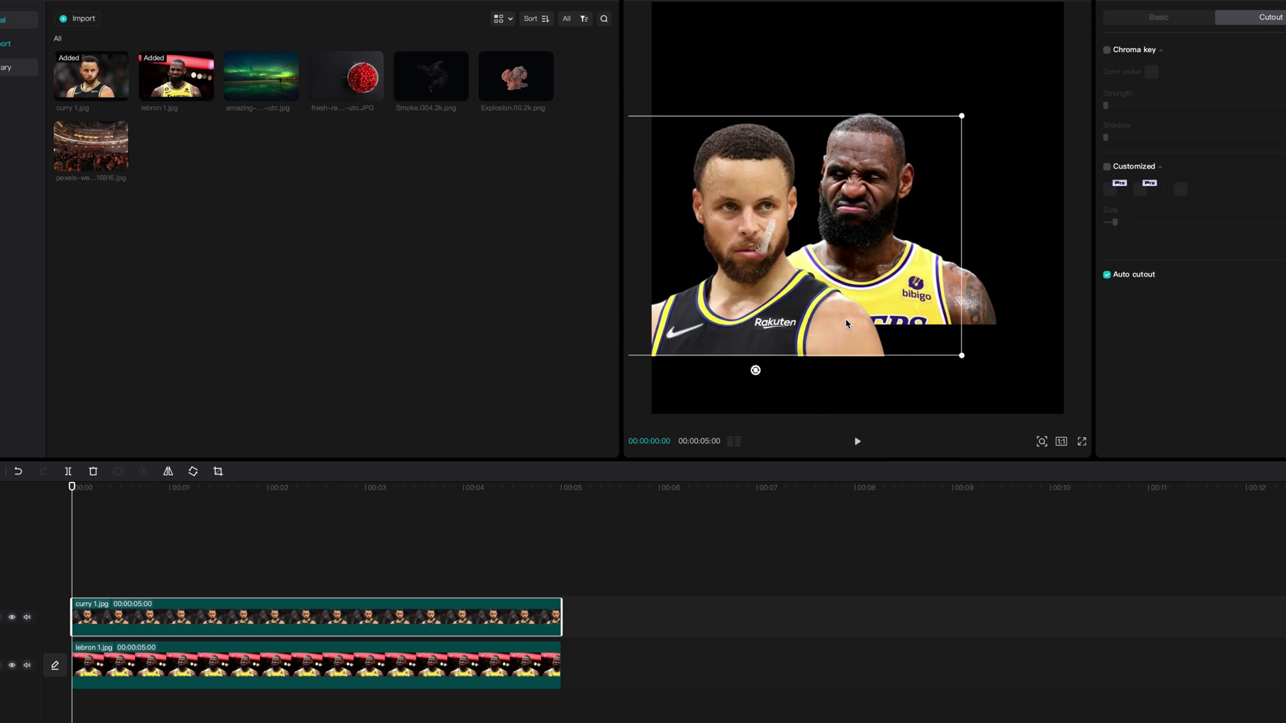
Add the arena crowd photo to the timeline as the background layer behind both player cutouts
{"action": "mouse_move", "coordinate": [102, 148]}
{"action": "left_click_drag", "start_coordinate": [102, 141], "coordinate": [95, 699]}
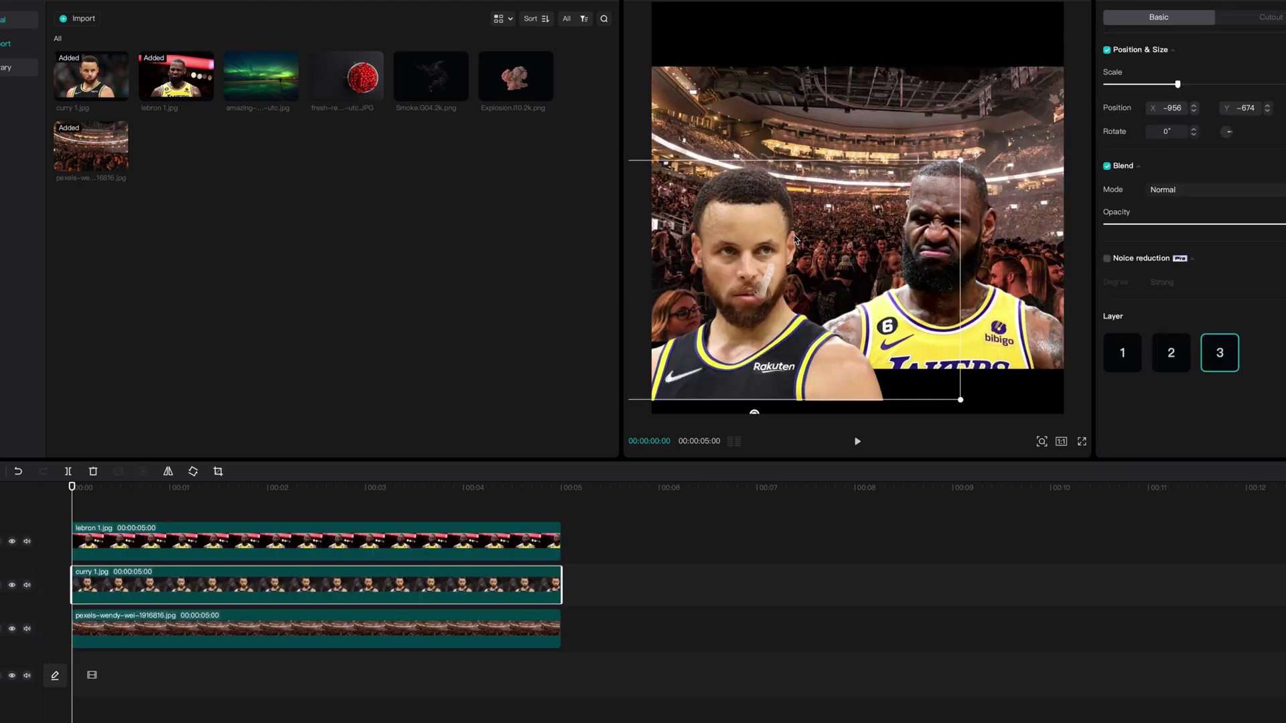
Scale the arena background to 159% so it fills the square canvas and set its opacity to 28%
{"action": "left_click", "coordinate": [802, 102]}
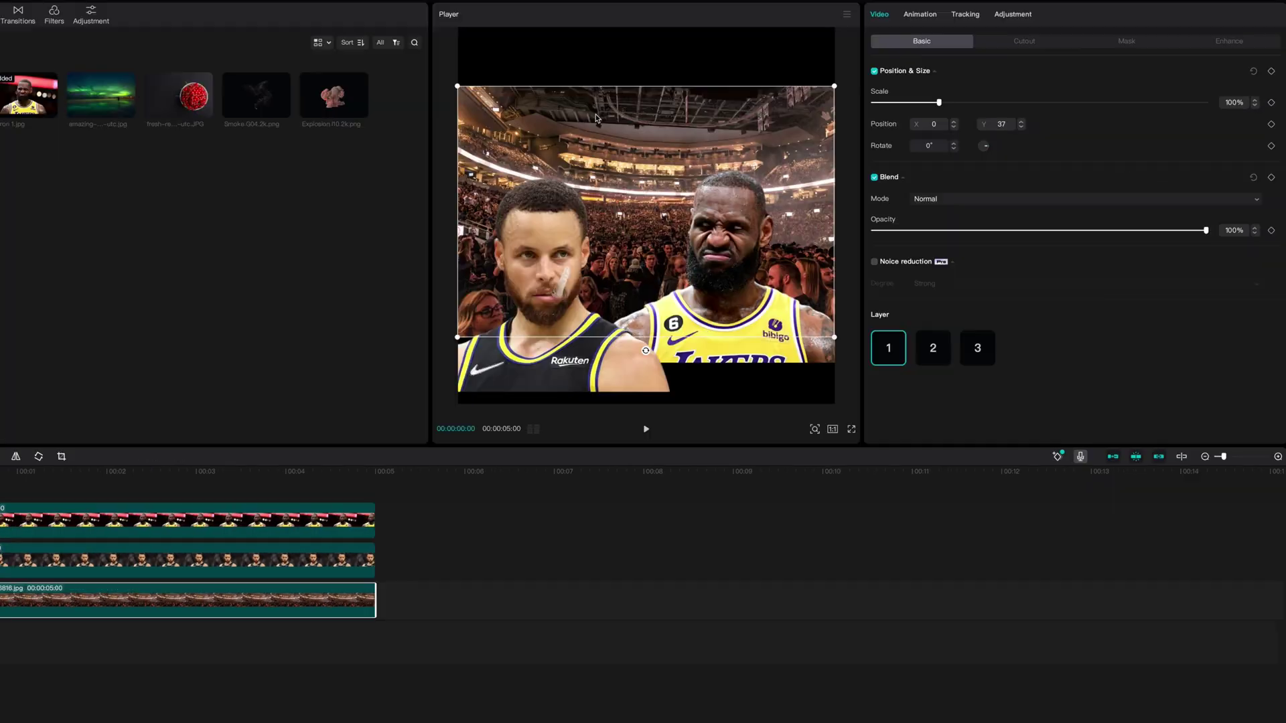
{"action": "left_click_drag", "start_coordinate": [458, 86], "coordinate": [387, 31]}
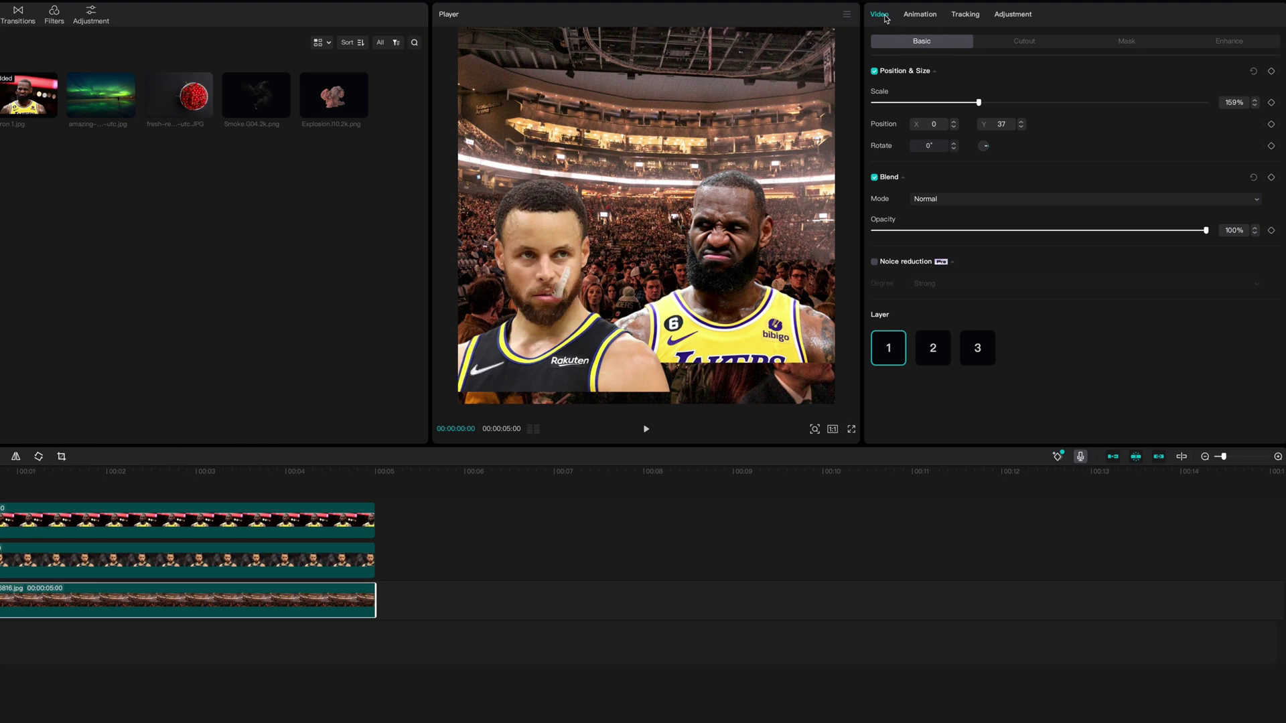
{"action": "left_click_drag", "start_coordinate": [1207, 230], "coordinate": [969, 231]}
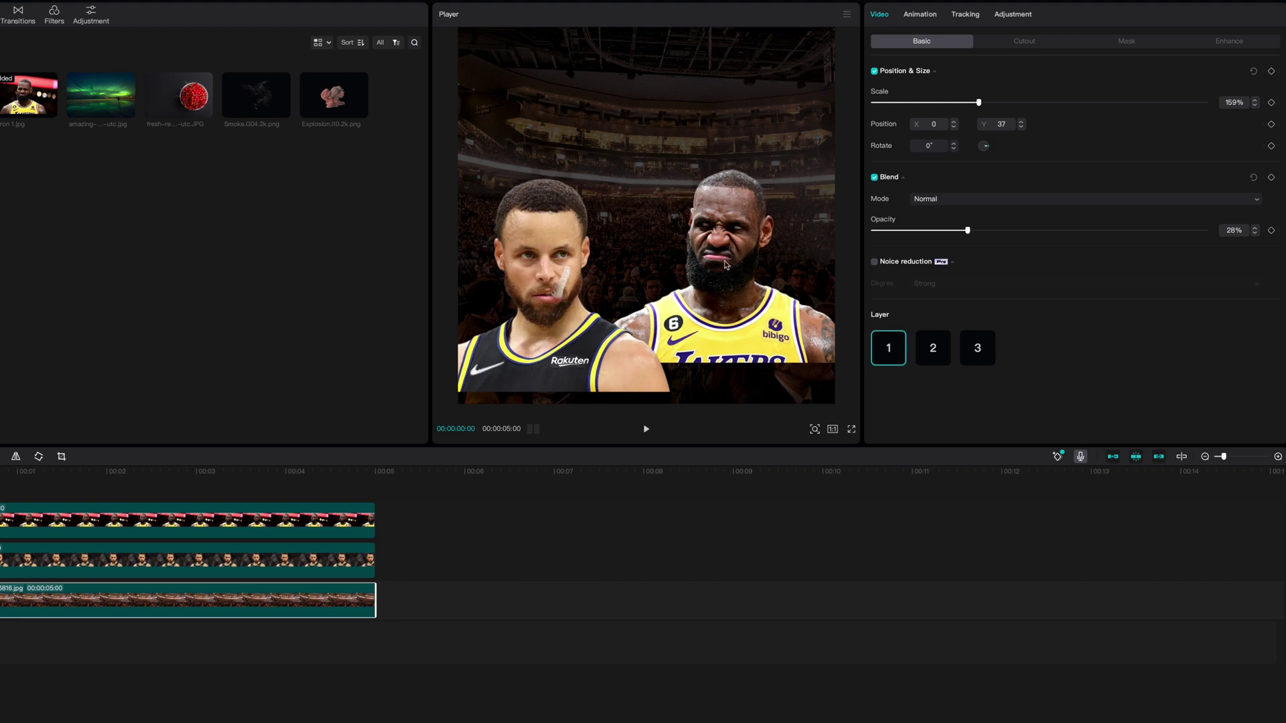
Enlarge the lebron 1.jpg cutout to 156% and position it on the right side of the canvas
{"action": "left_click", "coordinate": [728, 268]}
{"action": "left_click", "coordinate": [752, 204]}
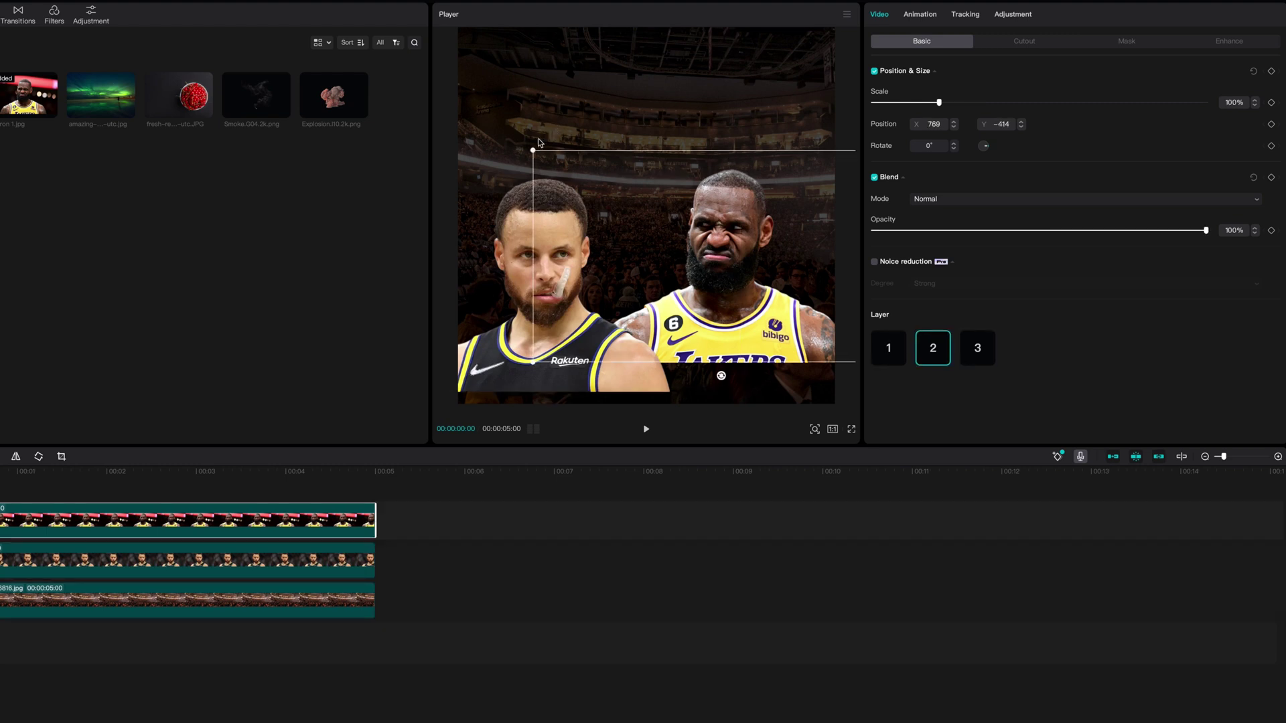
{"action": "left_click_drag", "start_coordinate": [533, 148], "coordinate": [458, 109]}
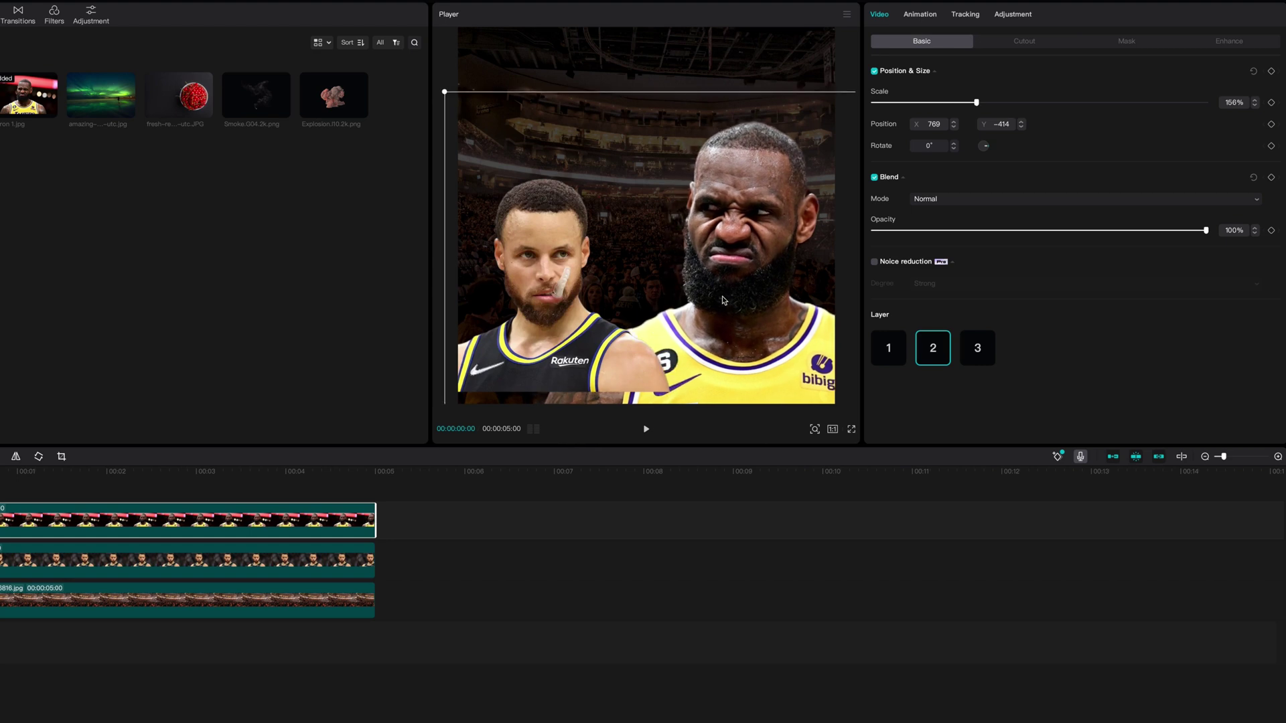
{"action": "left_click_drag", "start_coordinate": [724, 301], "coordinate": [726, 298]}
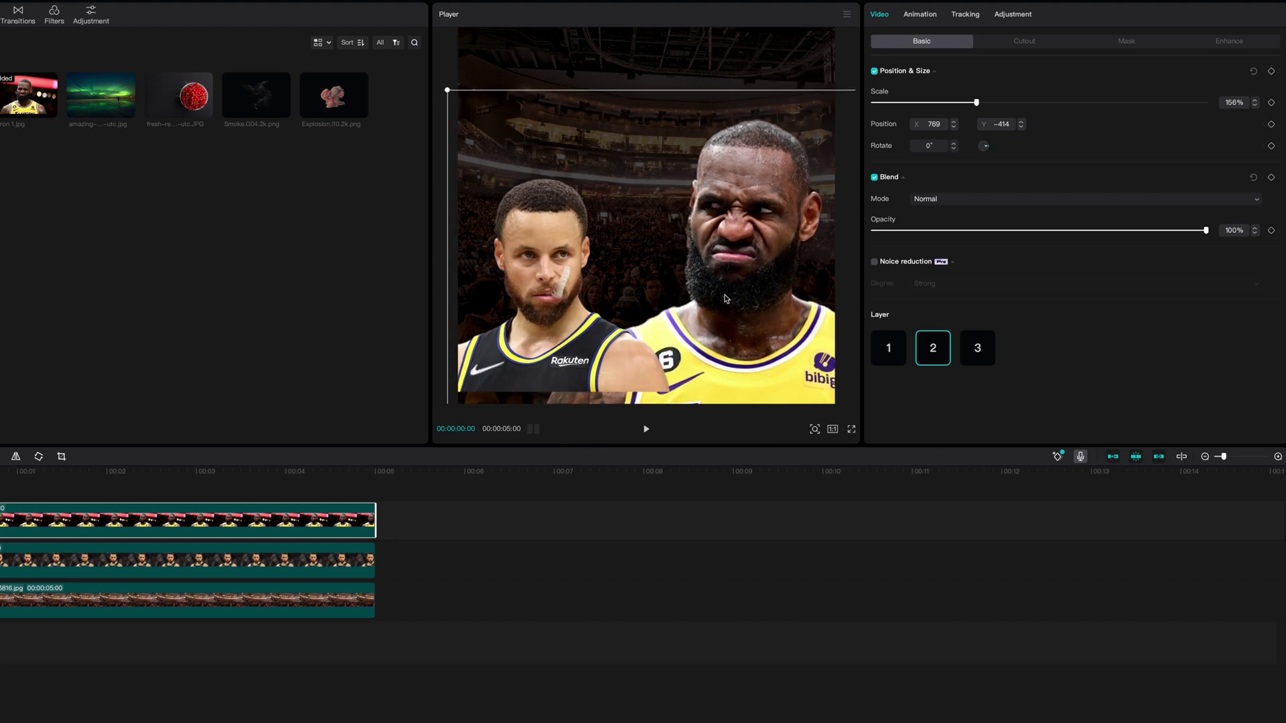
Enlarge the curry 1.jpg cutout to 143% and position it in the foreground on the left of the canvas
{"action": "left_click", "coordinate": [517, 210]}
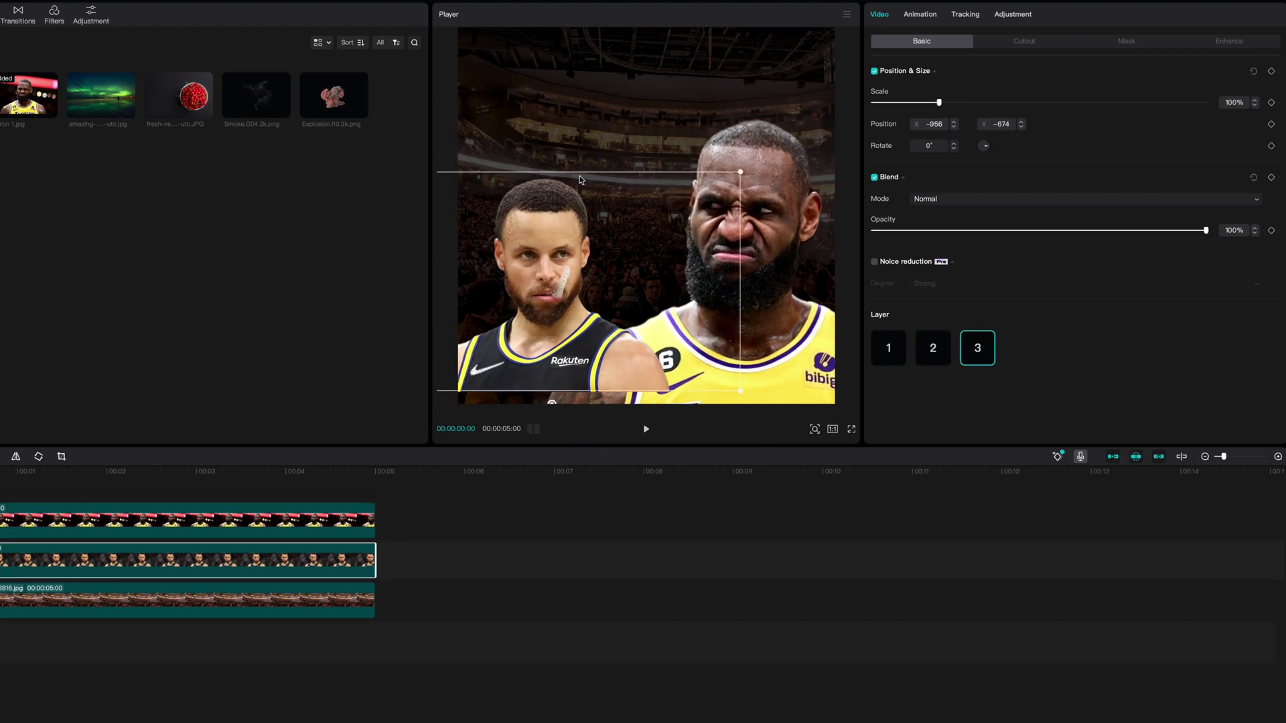
{"action": "left_click_drag", "start_coordinate": [741, 172], "coordinate": [807, 147]}
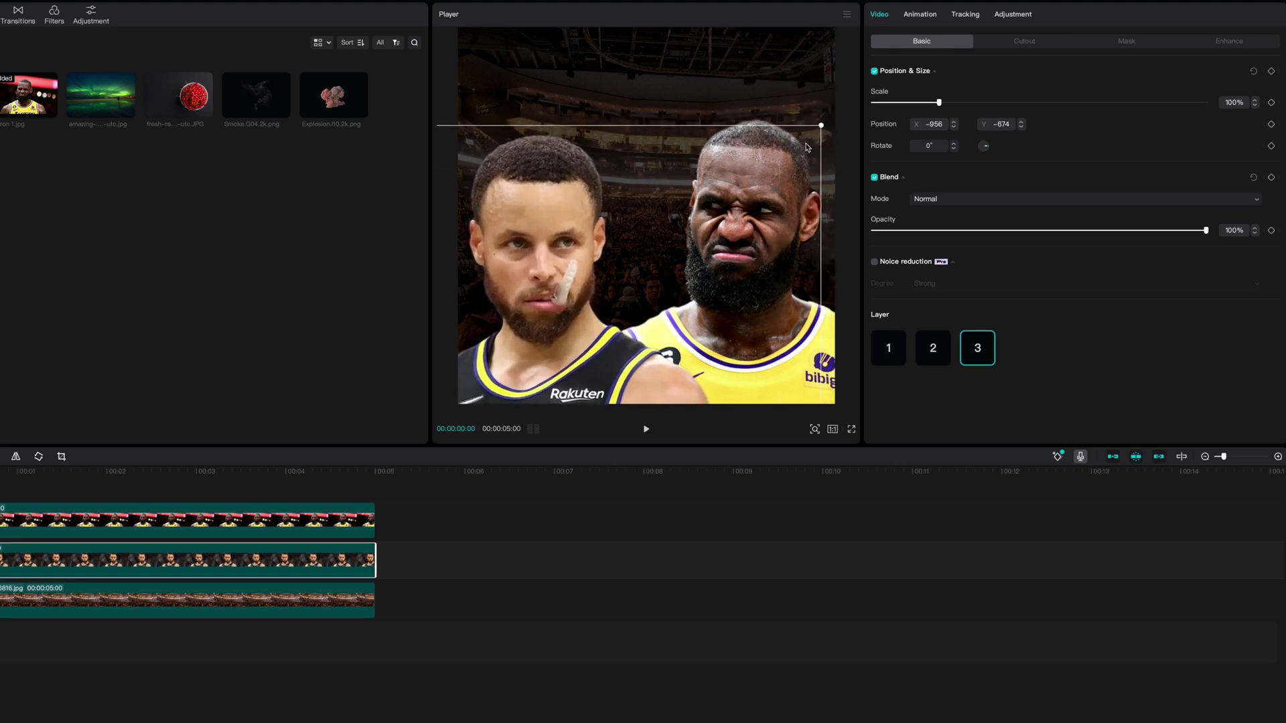
{"action": "left_click", "coordinate": [543, 214]}
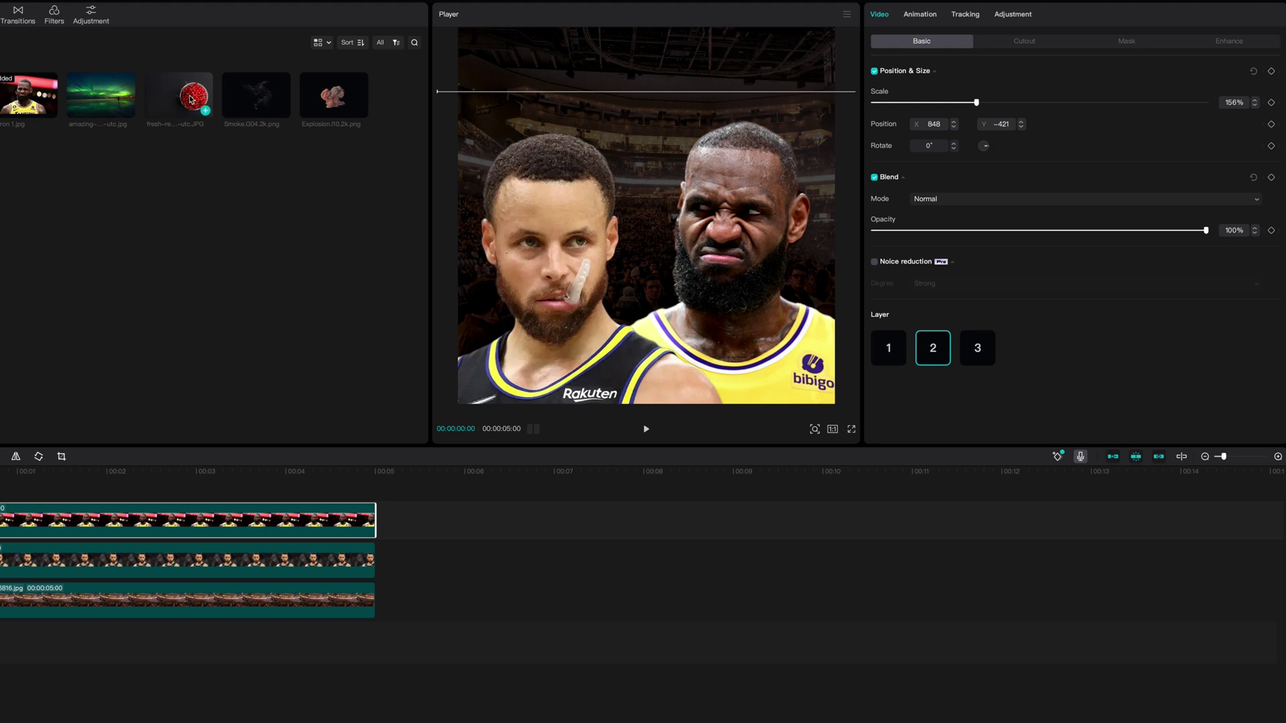
Add the red currant bowl photo to the timeline and assign it to layer 3, behind the curry 1.jpg cutout
{"action": "left_click", "coordinate": [191, 100]}
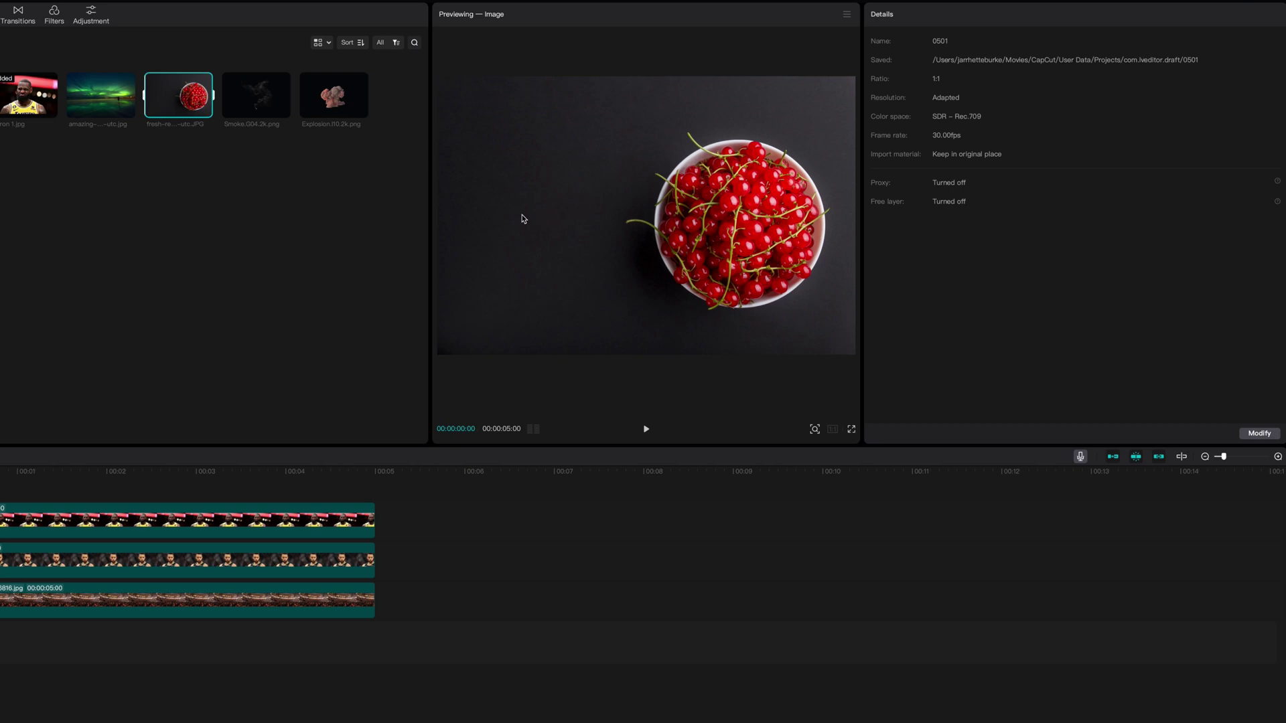
{"action": "left_click_drag", "start_coordinate": [178, 95], "coordinate": [0, 545]}
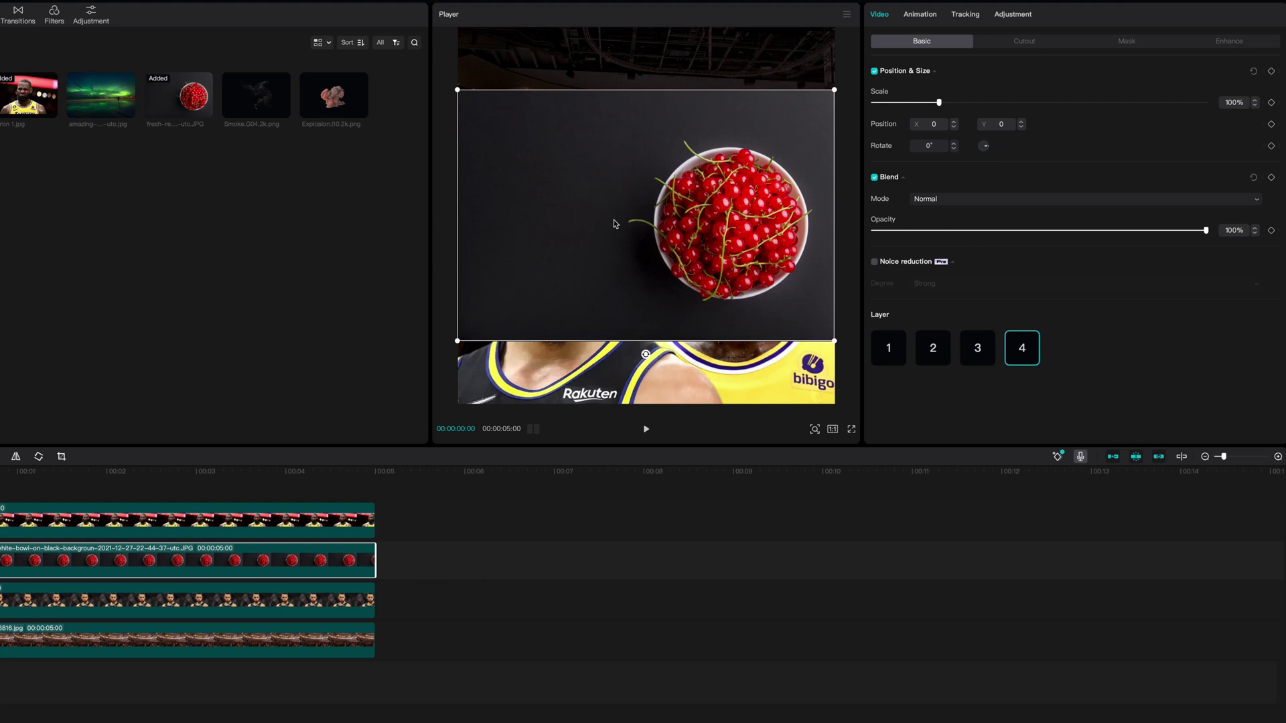
{"action": "left_click", "coordinate": [980, 350]}
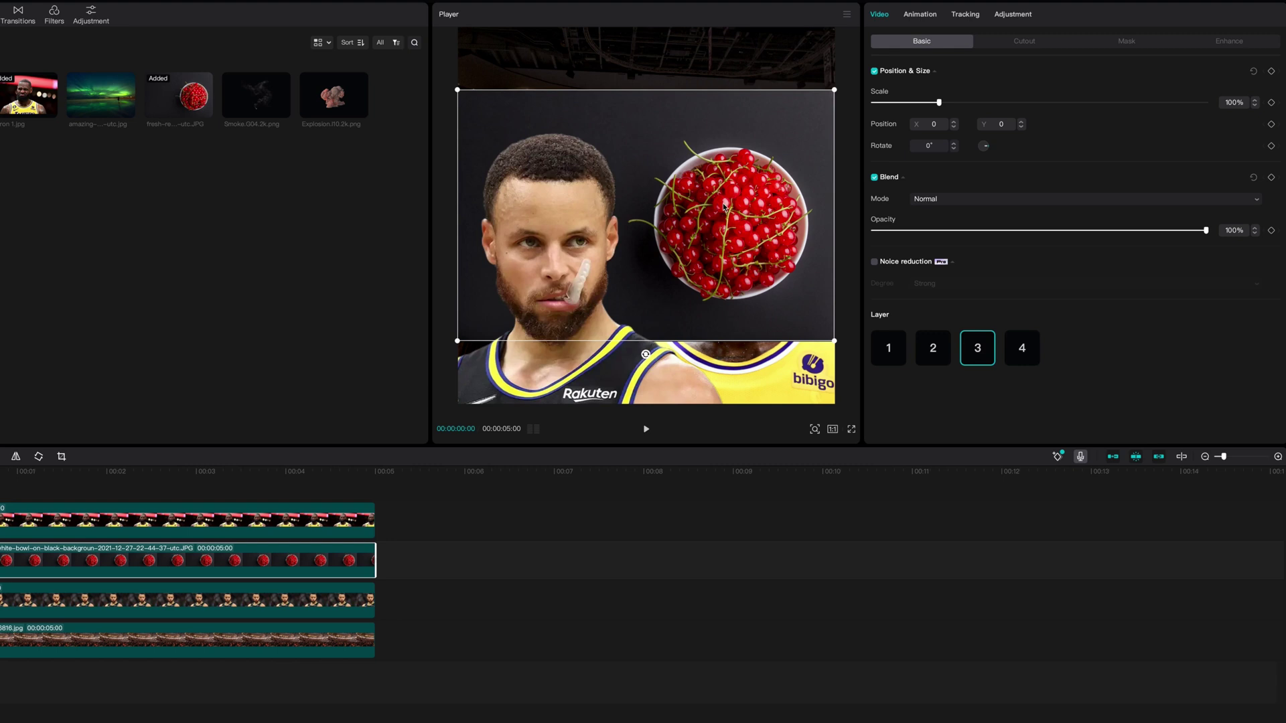
Rotate the currant photo to -90° and scale it to 133%, with its plain dark area behind the front player's shoulder
{"action": "left_click_drag", "start_coordinate": [724, 207], "coordinate": [731, 276]}
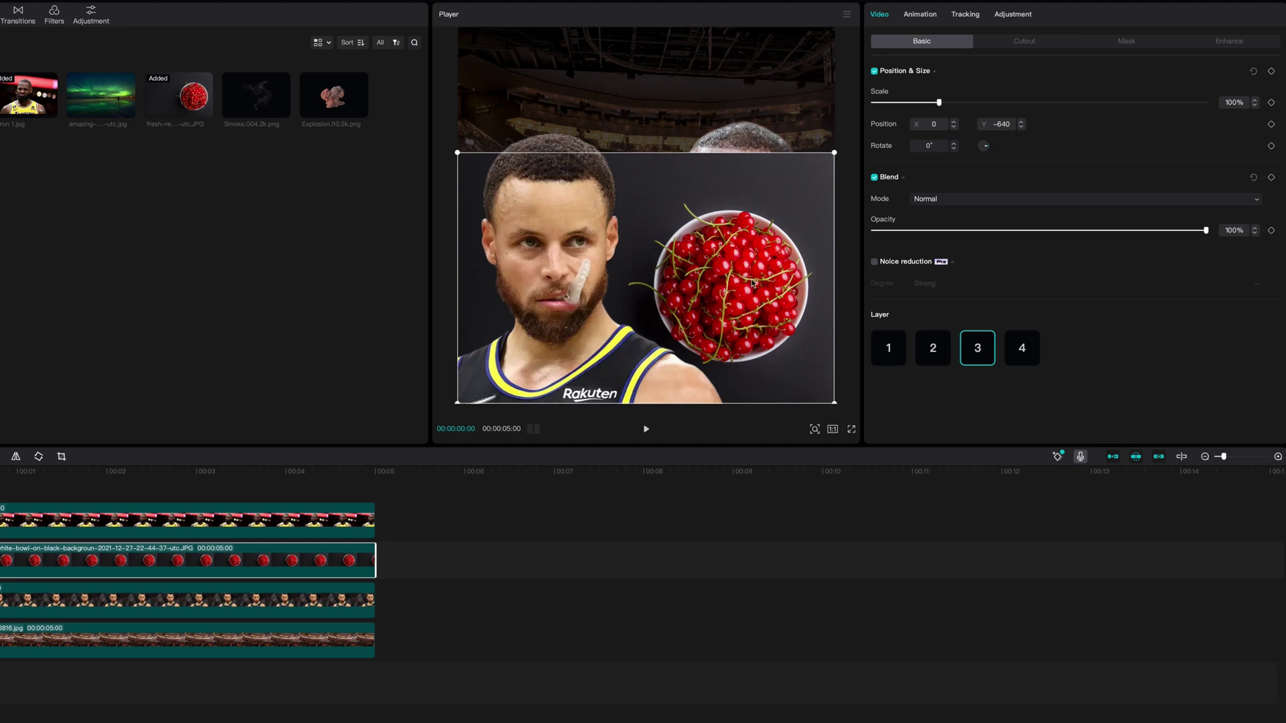
{"action": "left_click", "coordinate": [955, 148]}
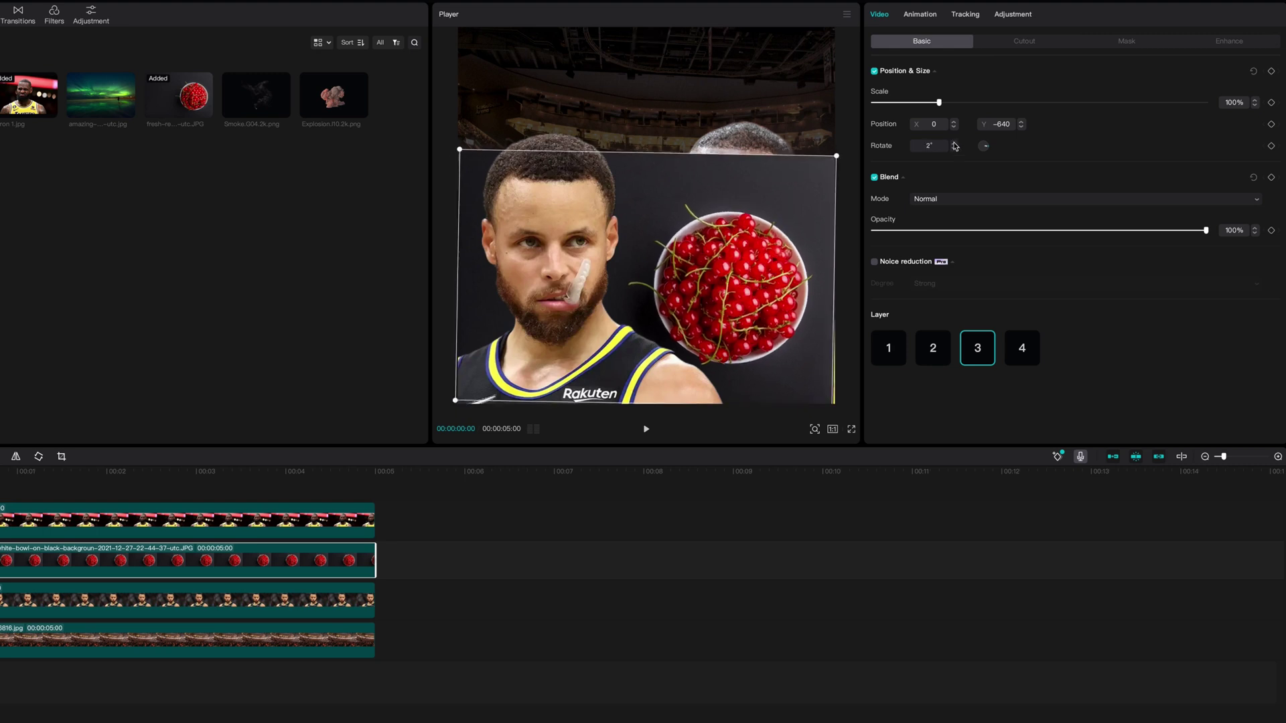
{"action": "left_click", "coordinate": [955, 145]}
{"action": "left_click_drag", "start_coordinate": [992, 150], "coordinate": [984, 139]}
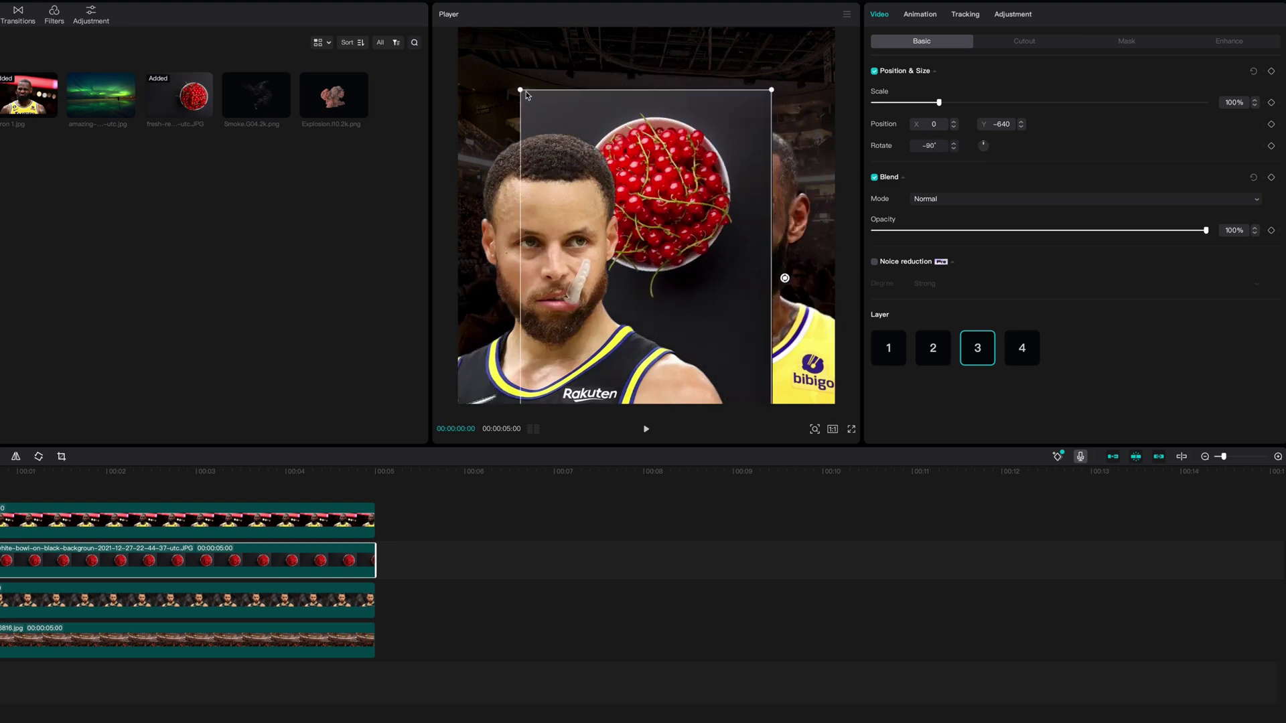
{"action": "left_click_drag", "start_coordinate": [520, 94], "coordinate": [670, 212]}
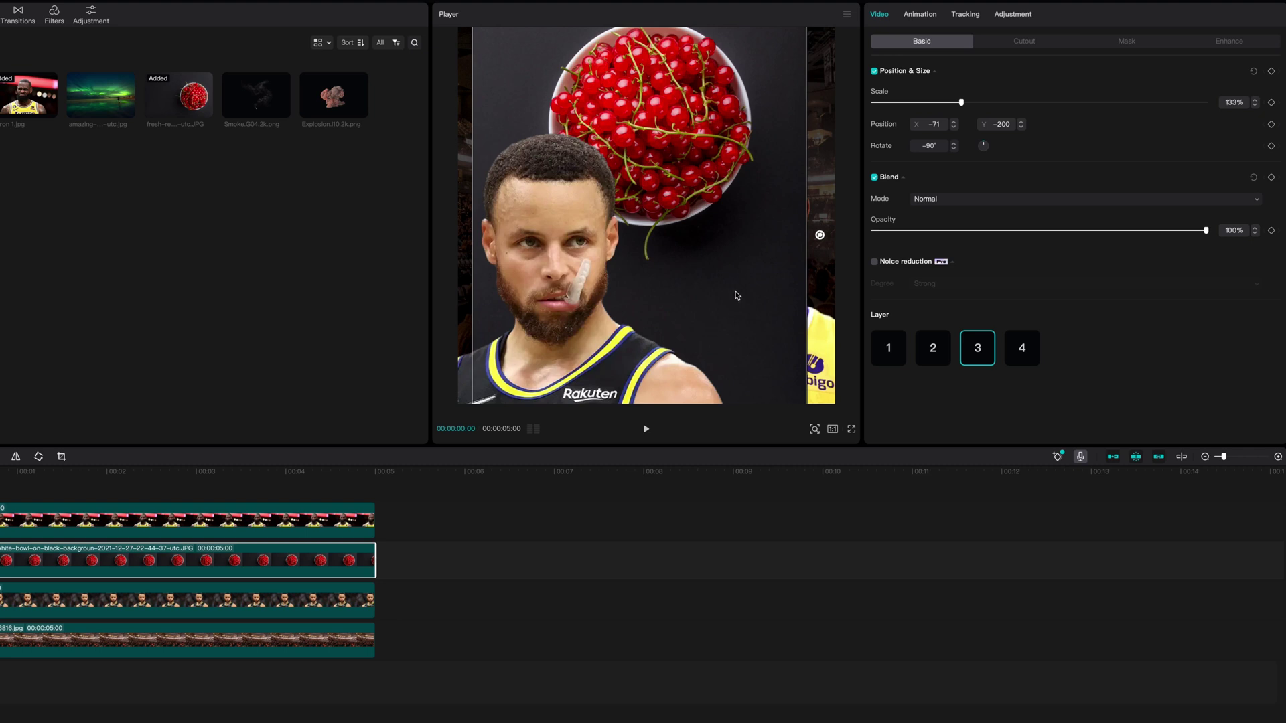
Apply a circle mask of 2069 by 2300 to the currant photo, over the dark area behind the front player's shoulder
{"action": "left_click", "coordinate": [1120, 43]}
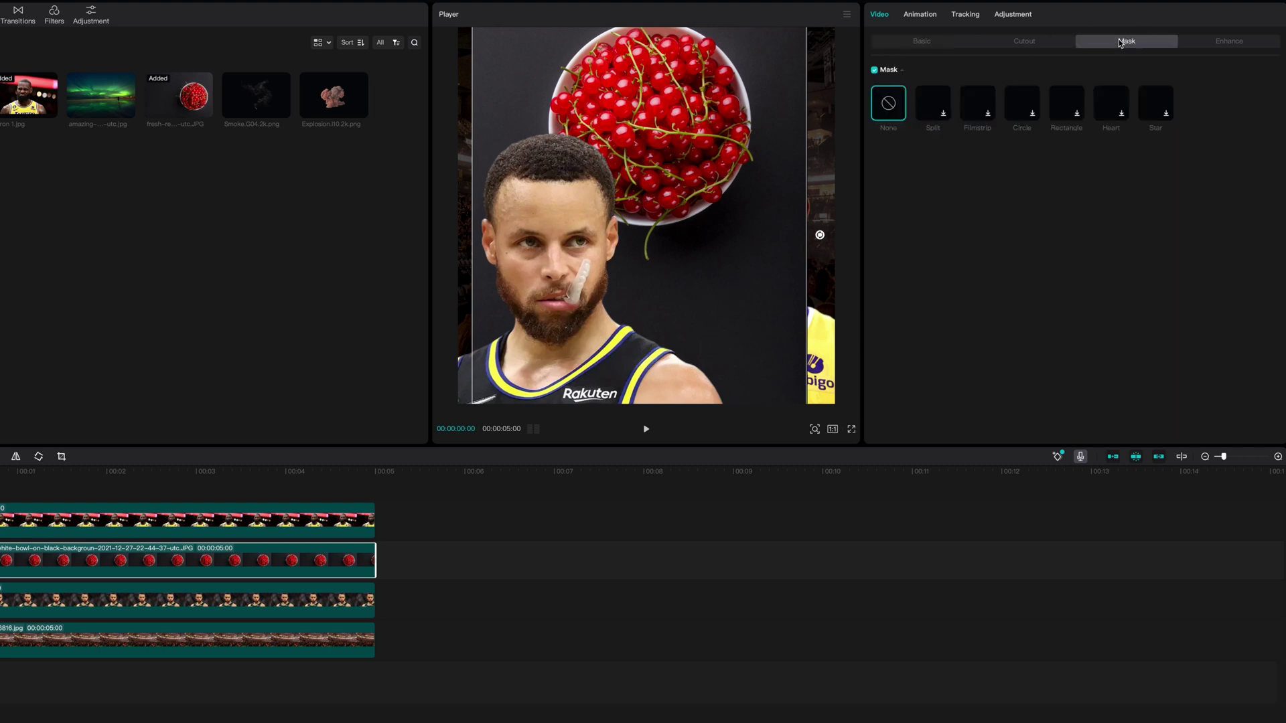
{"action": "left_click", "coordinate": [1034, 113]}
{"action": "mouse_move", "coordinate": [638, 320]}
{"action": "left_mouse_down"}
{"action": "mouse_move", "coordinate": [638, 342]}
{"action": "mouse_move", "coordinate": [639, 313]}
{"action": "left_mouse_up"}
{"action": "left_click_drag", "start_coordinate": [725, 315], "coordinate": [747, 335]}
{"action": "left_click_drag", "start_coordinate": [675, 209], "coordinate": [658, 370]}
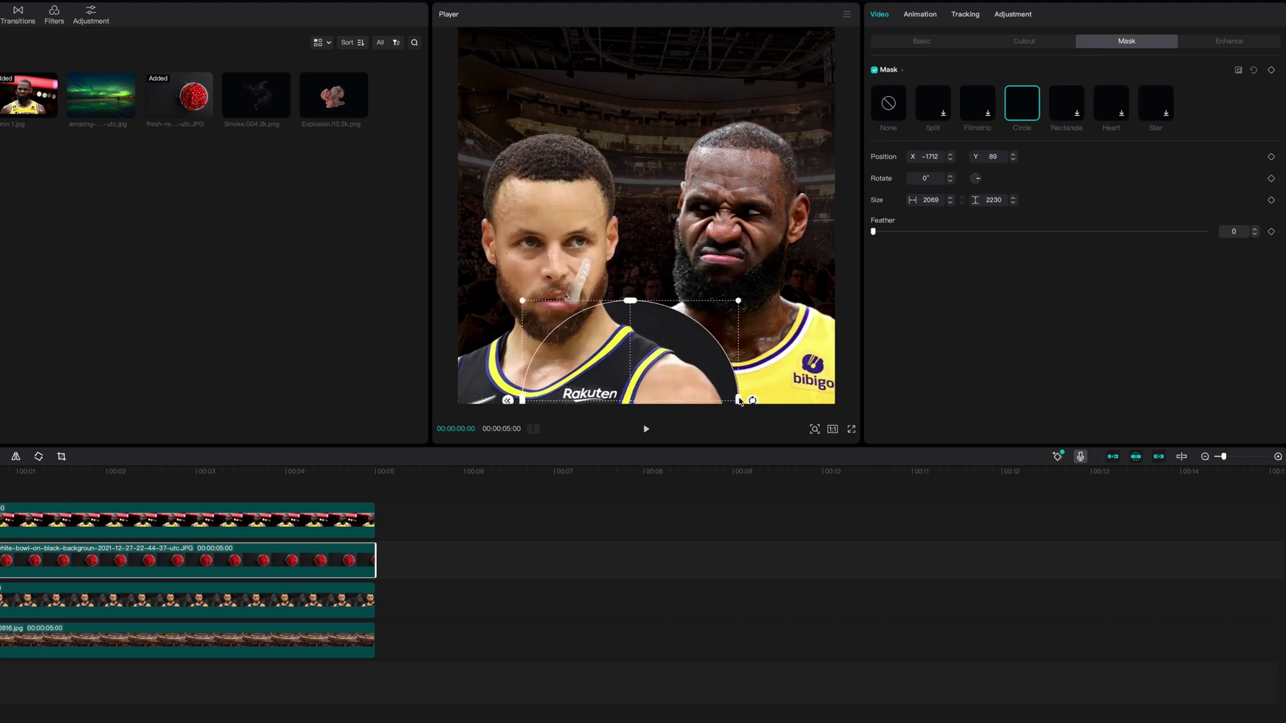
{"action": "left_click_drag", "start_coordinate": [738, 402], "coordinate": [743, 410]}
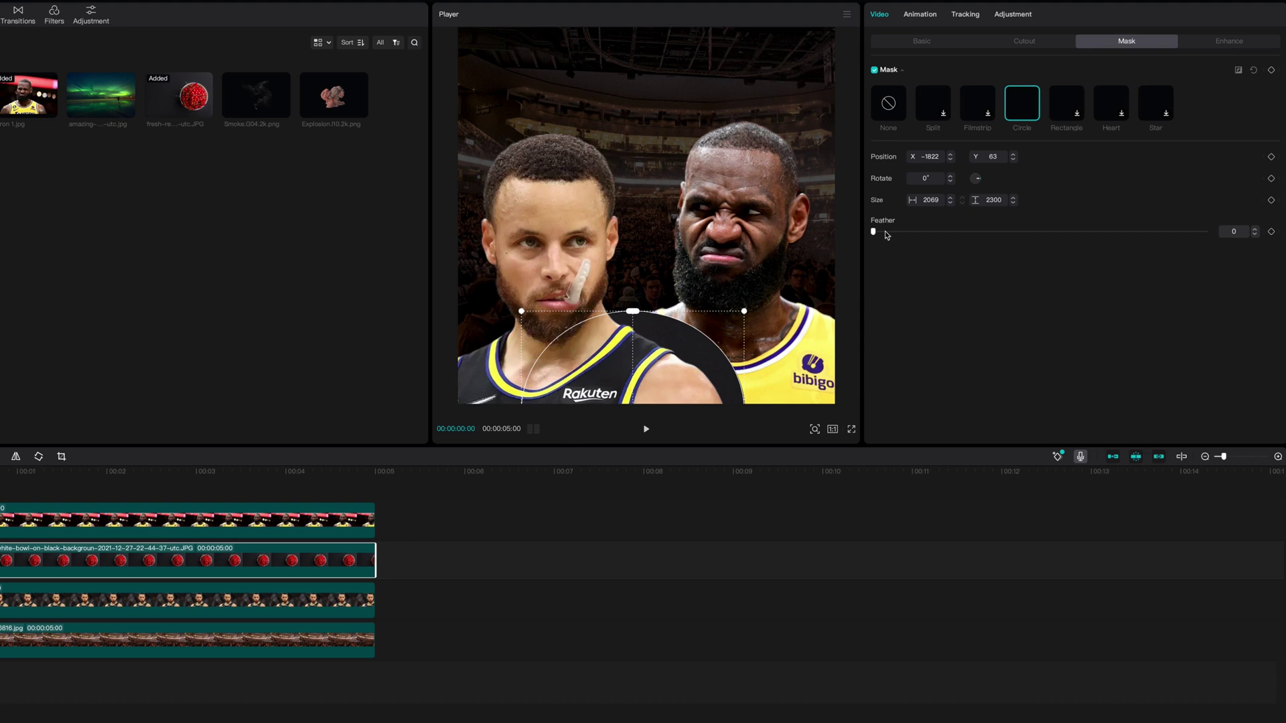
Set the circle mask's feather to 9 and shift the mask slightly down and to the right
{"action": "left_click_drag", "start_coordinate": [874, 232], "coordinate": [903, 232]}
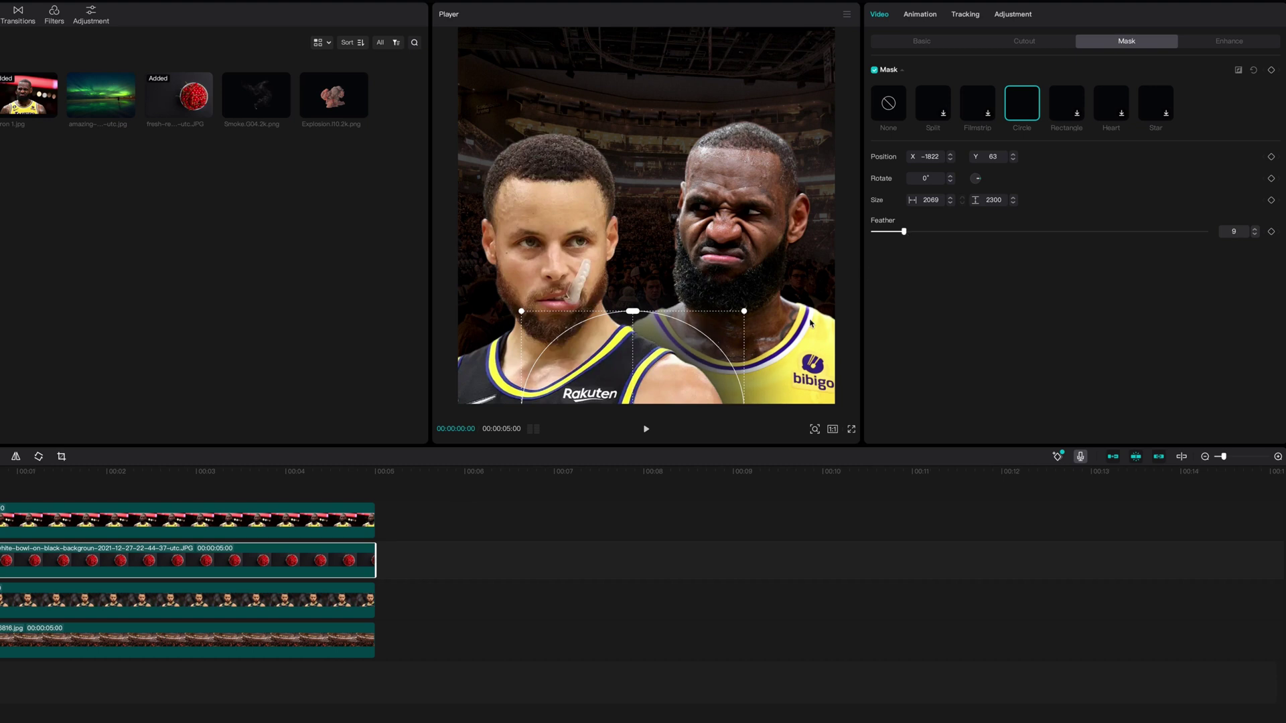
{"action": "left_click_drag", "start_coordinate": [695, 355], "coordinate": [702, 367]}
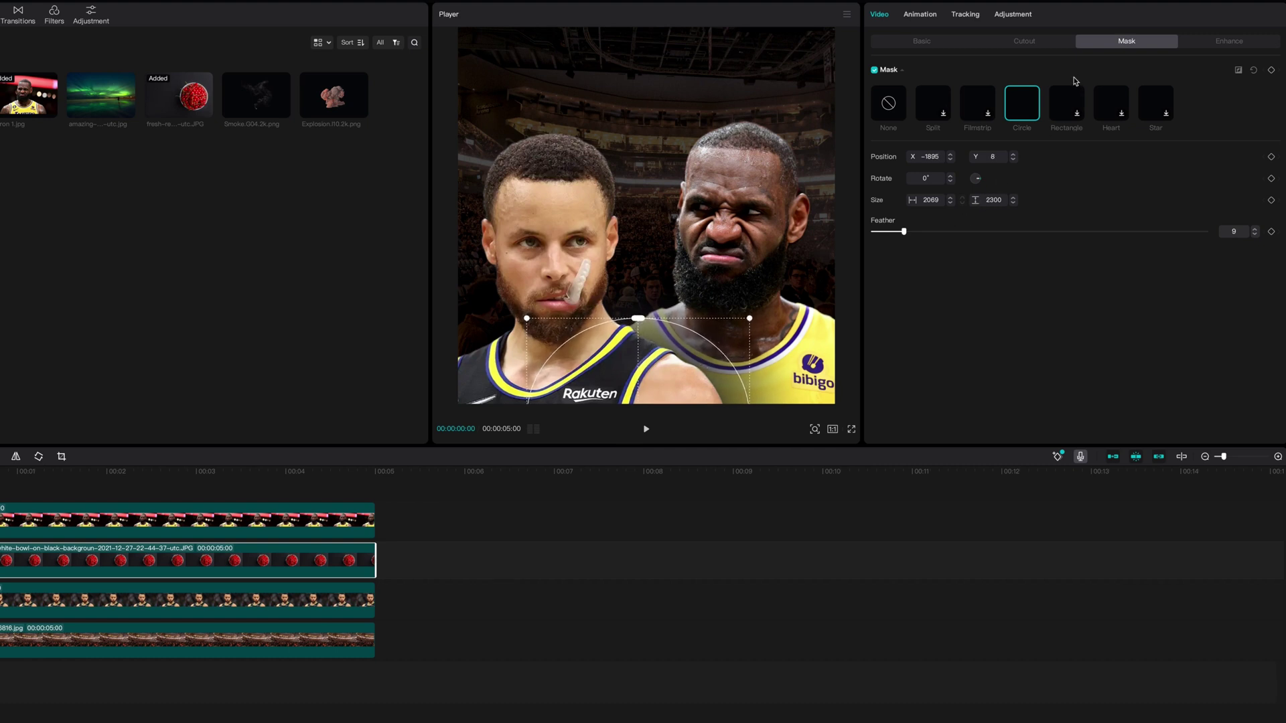
Set the masked currant photo's opacity to 78% to soften the shadow between the players
{"action": "left_click", "coordinate": [977, 48]}
{"action": "left_click", "coordinate": [938, 43]}
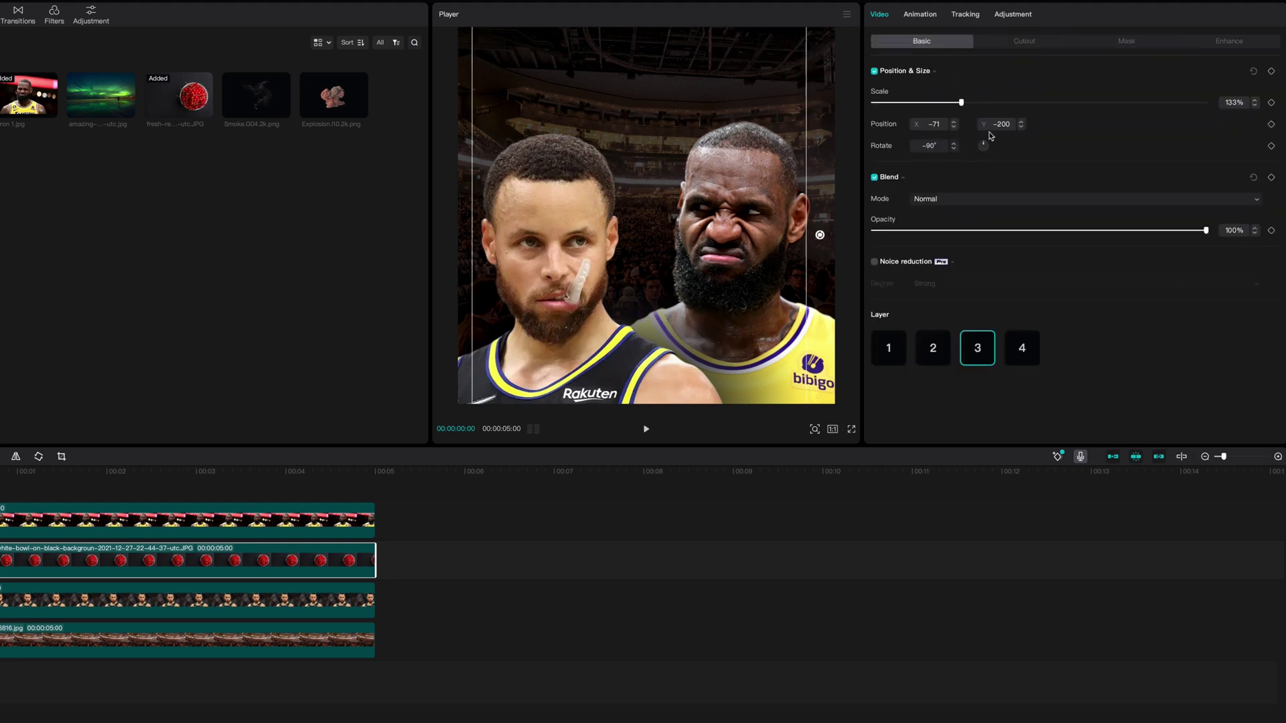
{"action": "left_click_drag", "start_coordinate": [1204, 231], "coordinate": [1133, 233]}
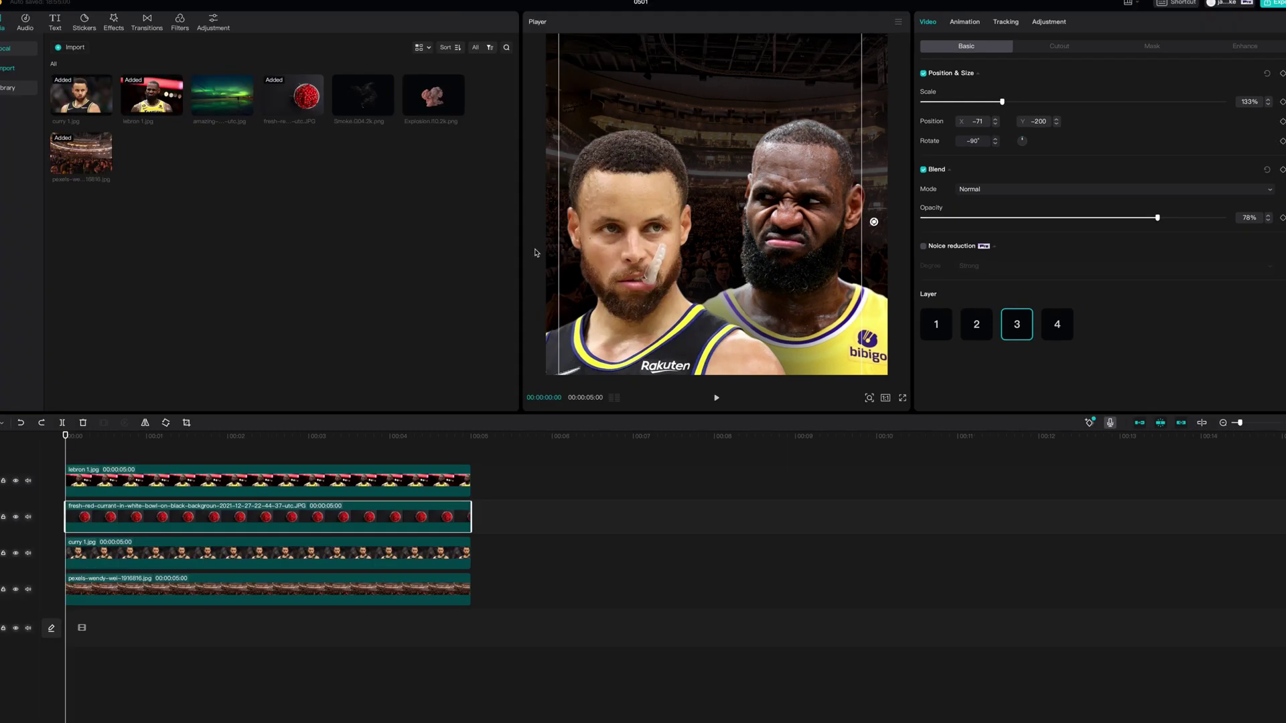
{"action": "left_click", "coordinate": [548, 148]}
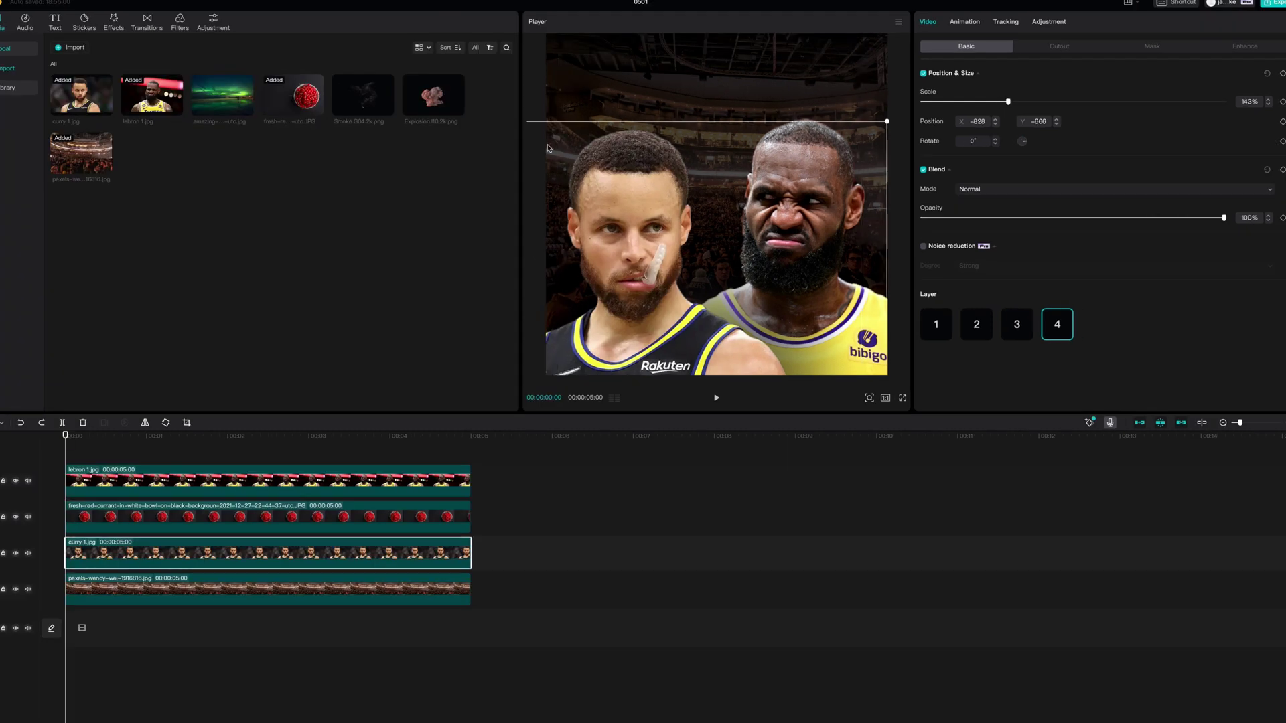
{"action": "left_click", "coordinate": [553, 91]}
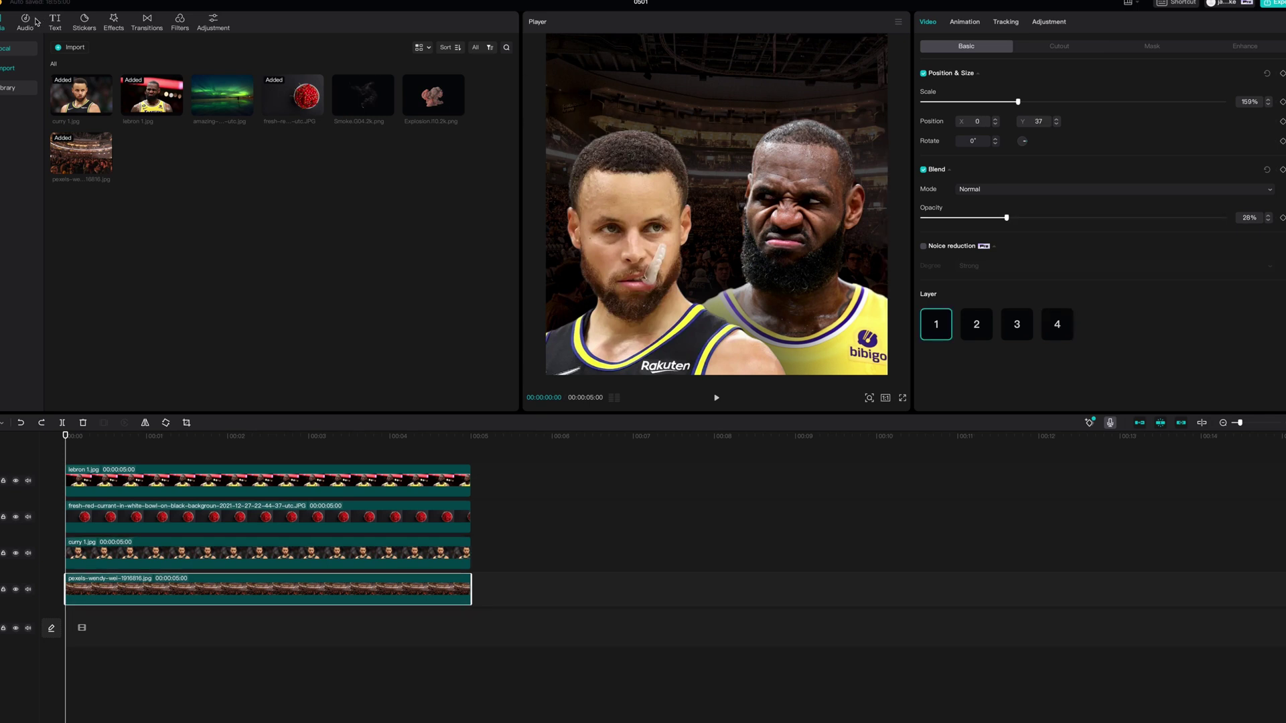
Add a default text title above the players' heads and change its wording to WIN
{"action": "left_click", "coordinate": [55, 20]}
{"action": "left_click_drag", "start_coordinate": [71, 73], "coordinate": [721, 106]}
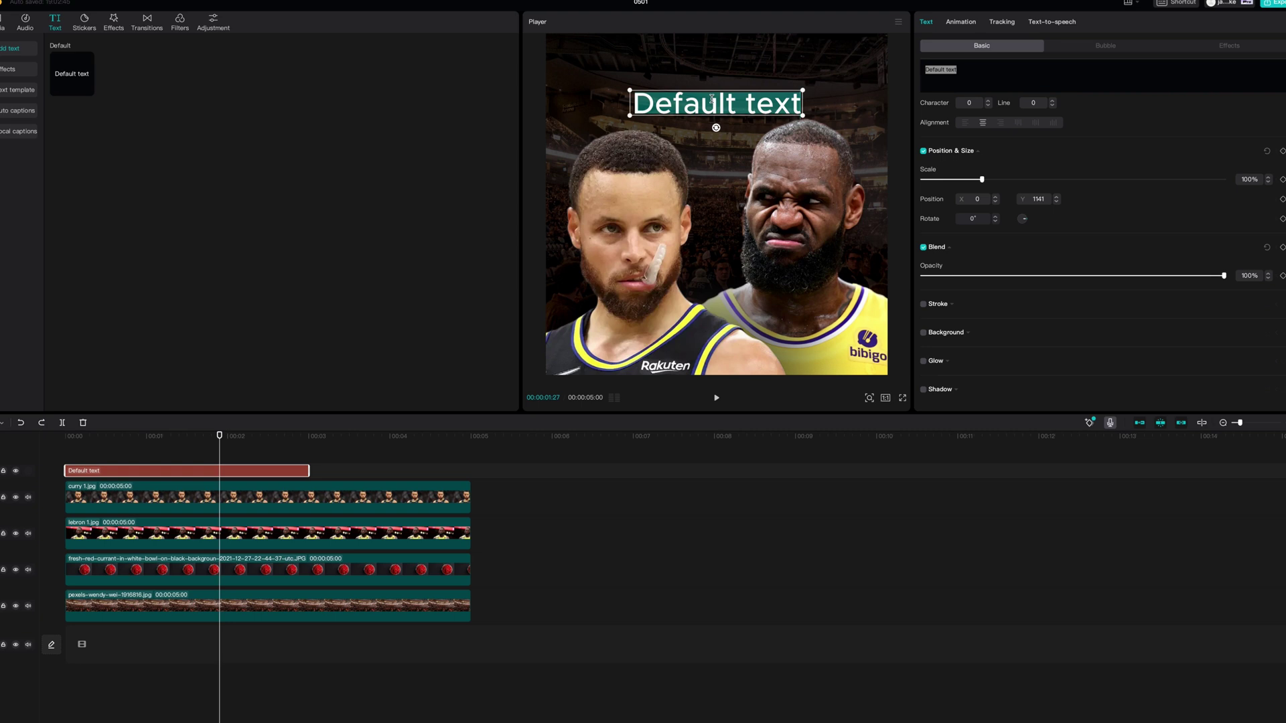
{"action": "type", "text": "WIN"}
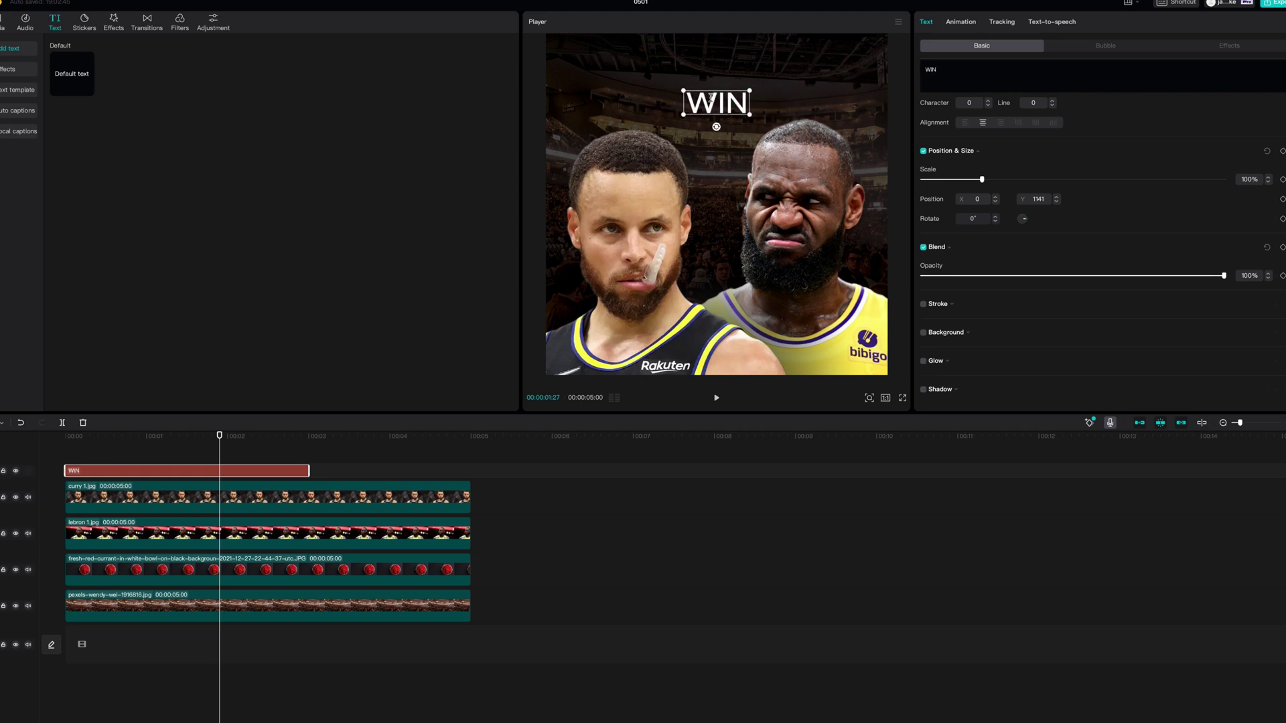
Set the WIN title in the AvenirNext font, scaled to 334% with character spacing -1
{"action": "double_click", "coordinate": [714, 100]}
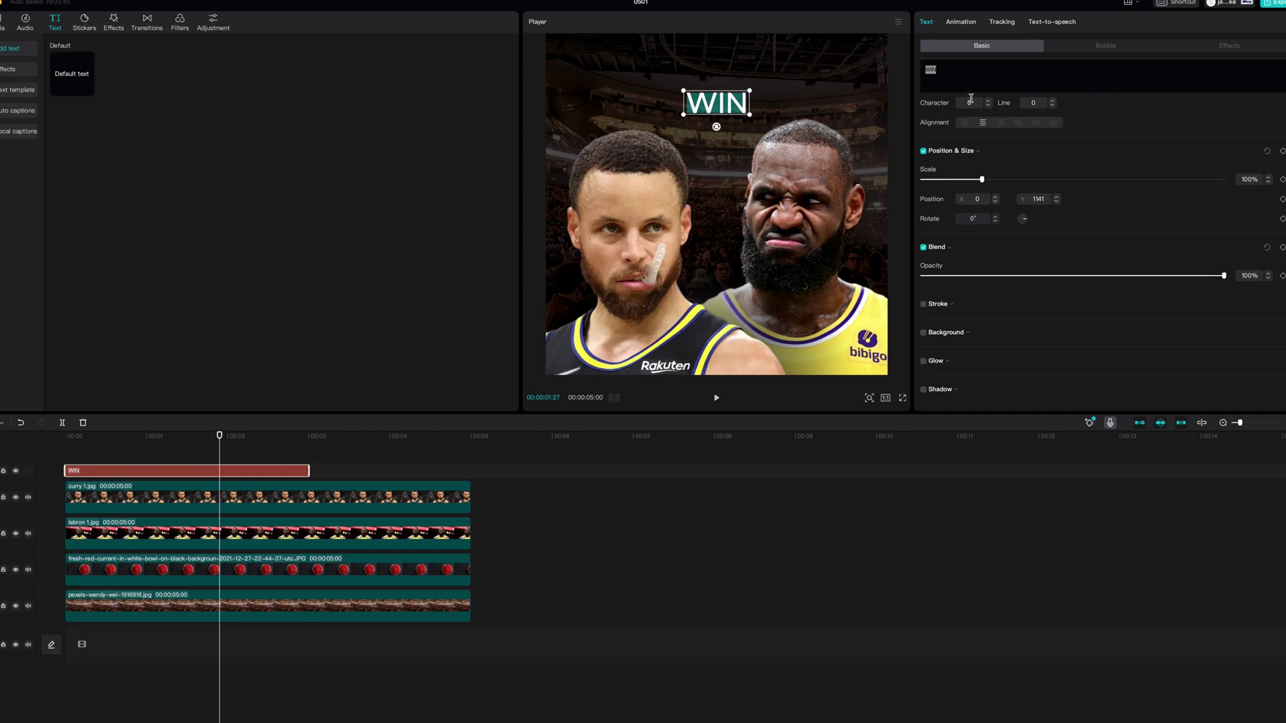
{"action": "left_click_drag", "start_coordinate": [982, 179], "coordinate": [1071, 183]}
{"action": "scroll", "coordinate": [1018, 188], "scroll_direction": "up", "scroll_amount": 3}
{"action": "scroll", "coordinate": [1003, 188], "scroll_direction": "up", "scroll_amount": 4}
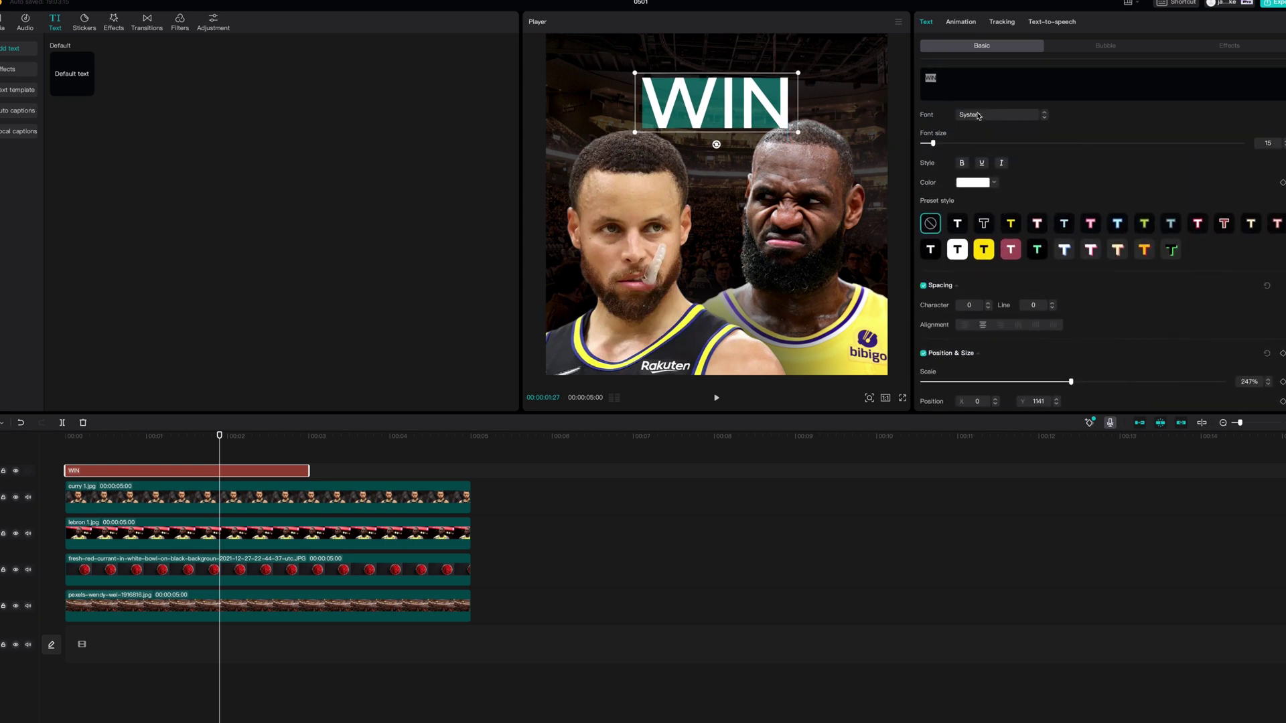
{"action": "left_click", "coordinate": [981, 115]}
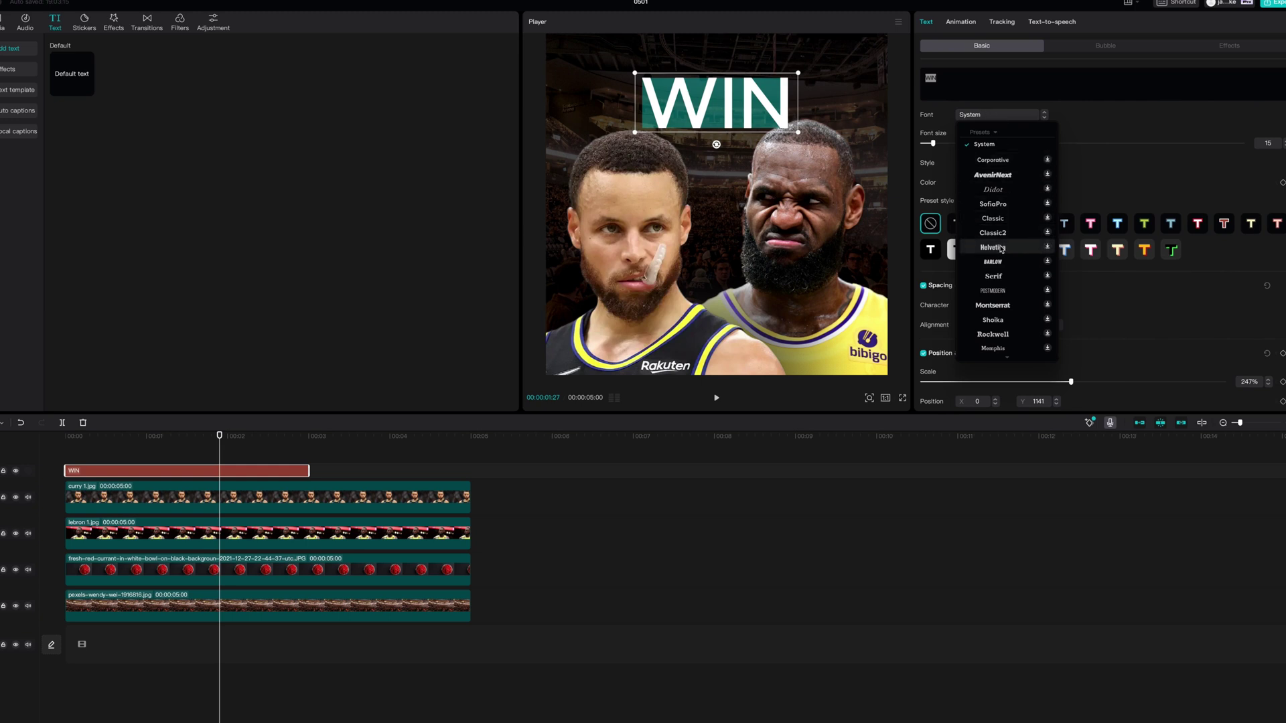
{"action": "left_click", "coordinate": [994, 175]}
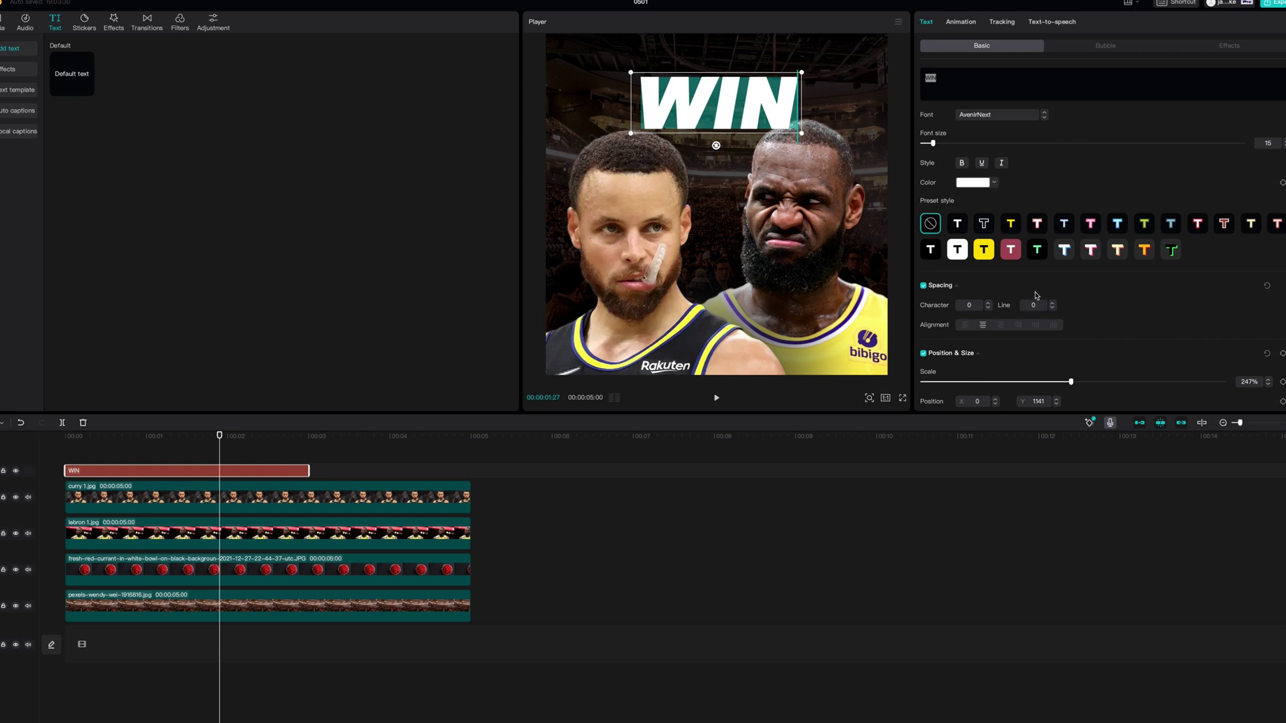
{"action": "left_click", "coordinate": [675, 95]}
{"action": "left_click", "coordinate": [670, 94]}
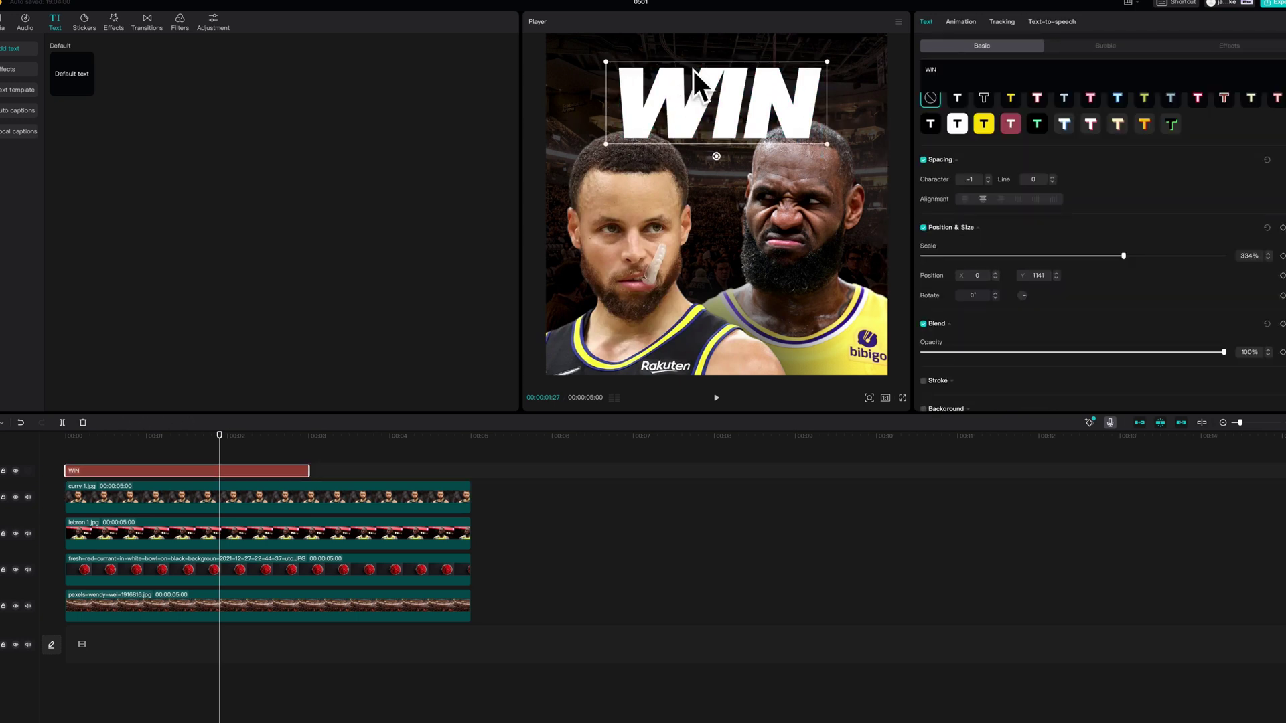
Add a second text layer reading WHO WILL, centred directly above the WIN title
{"action": "left_click_drag", "start_coordinate": [72, 70], "coordinate": [74, 471]}
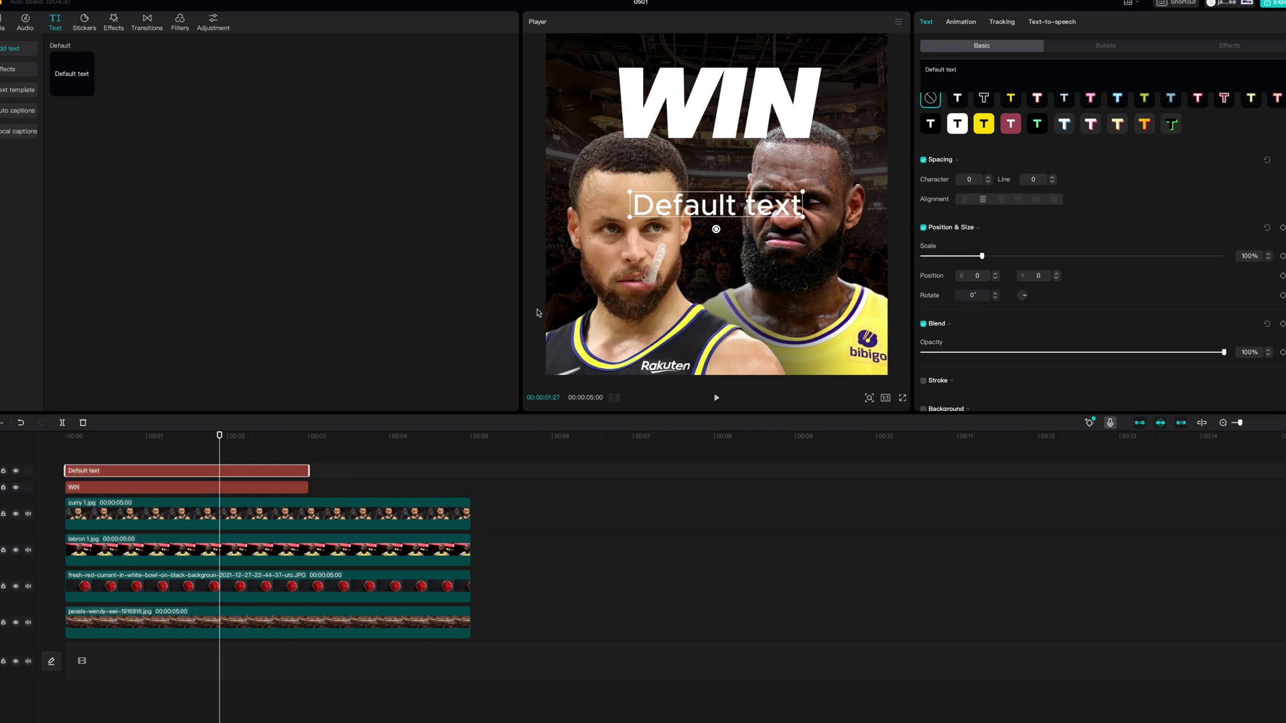
{"action": "left_click_drag", "start_coordinate": [709, 210], "coordinate": [708, 60]}
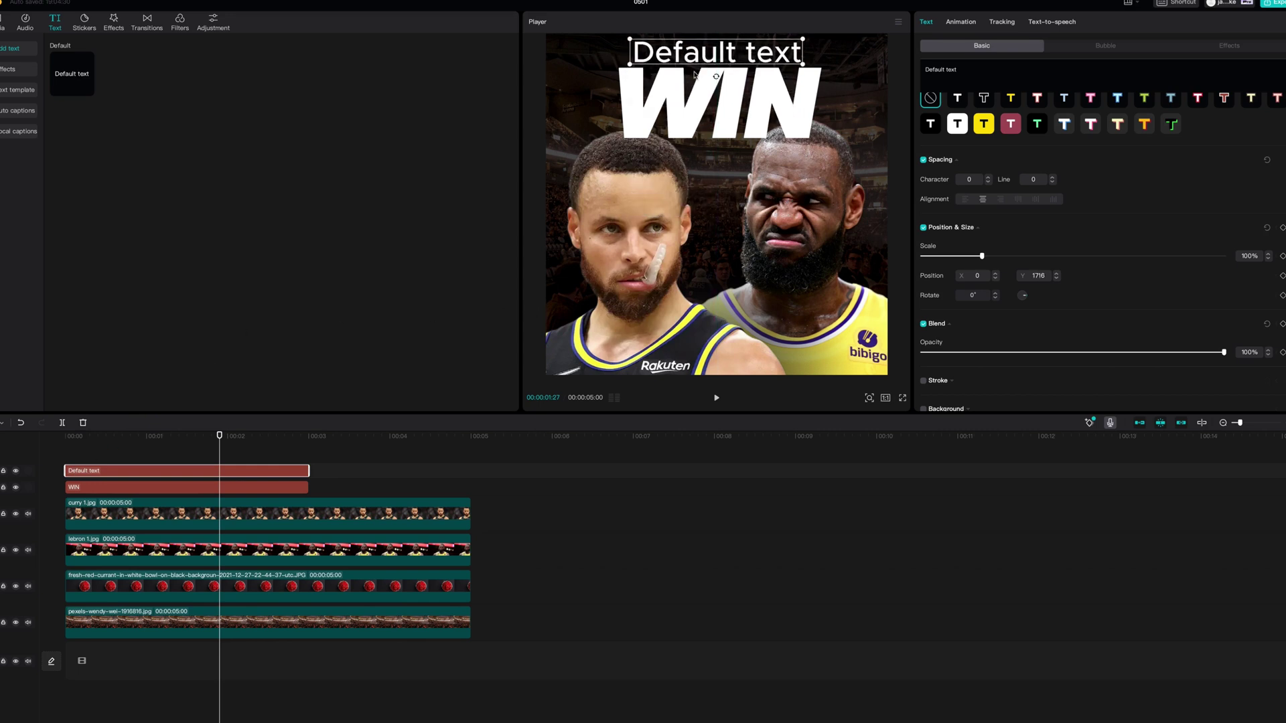
{"action": "double_click", "coordinate": [702, 57]}
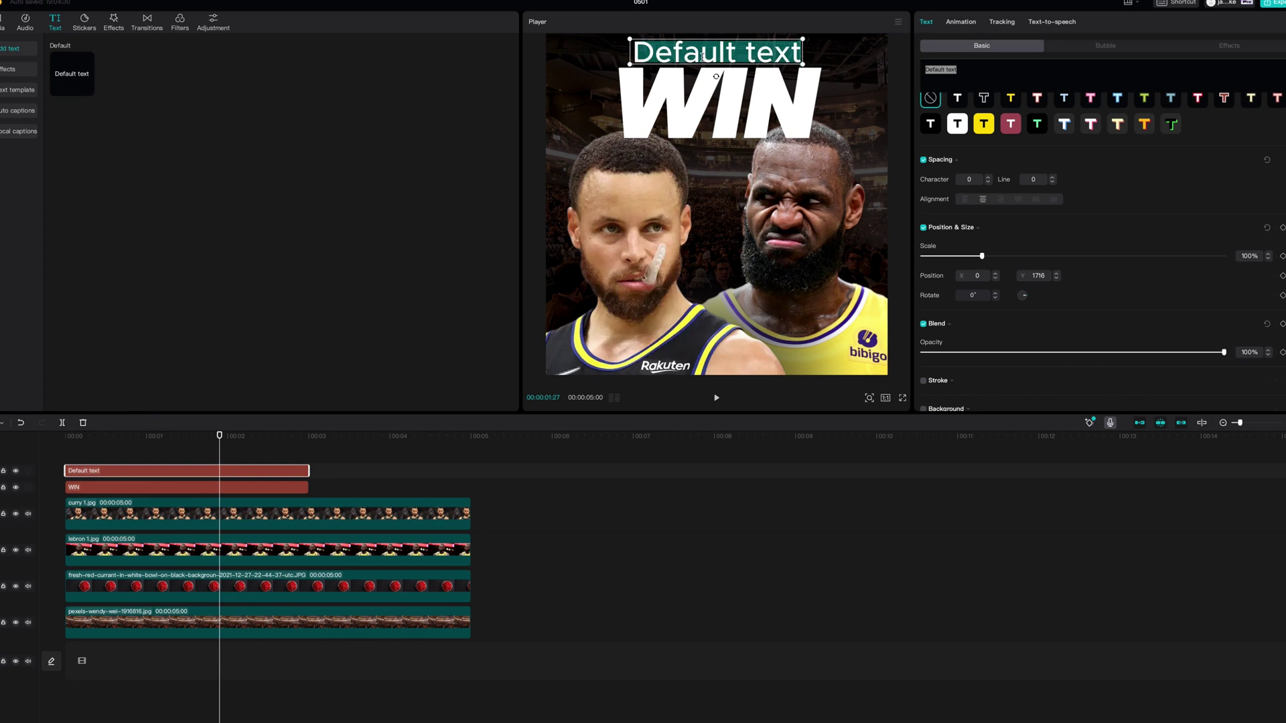
{"action": "type", "text": "WHO WILL"}
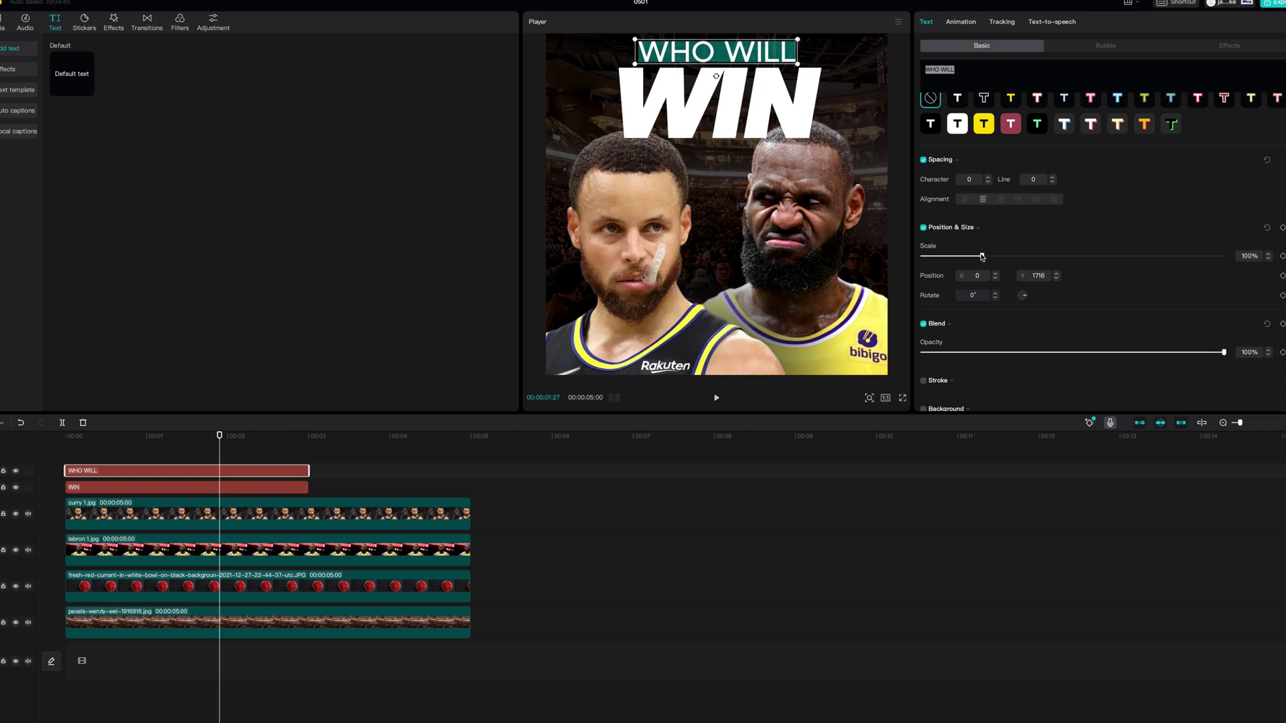
Scale the WHO WILL text to 50% and widen its character spacing to nearly the width of WIN
{"action": "left_click_drag", "start_coordinate": [982, 257], "coordinate": [952, 257]}
{"action": "scroll", "coordinate": [985, 241], "scroll_direction": "up", "scroll_amount": 1}
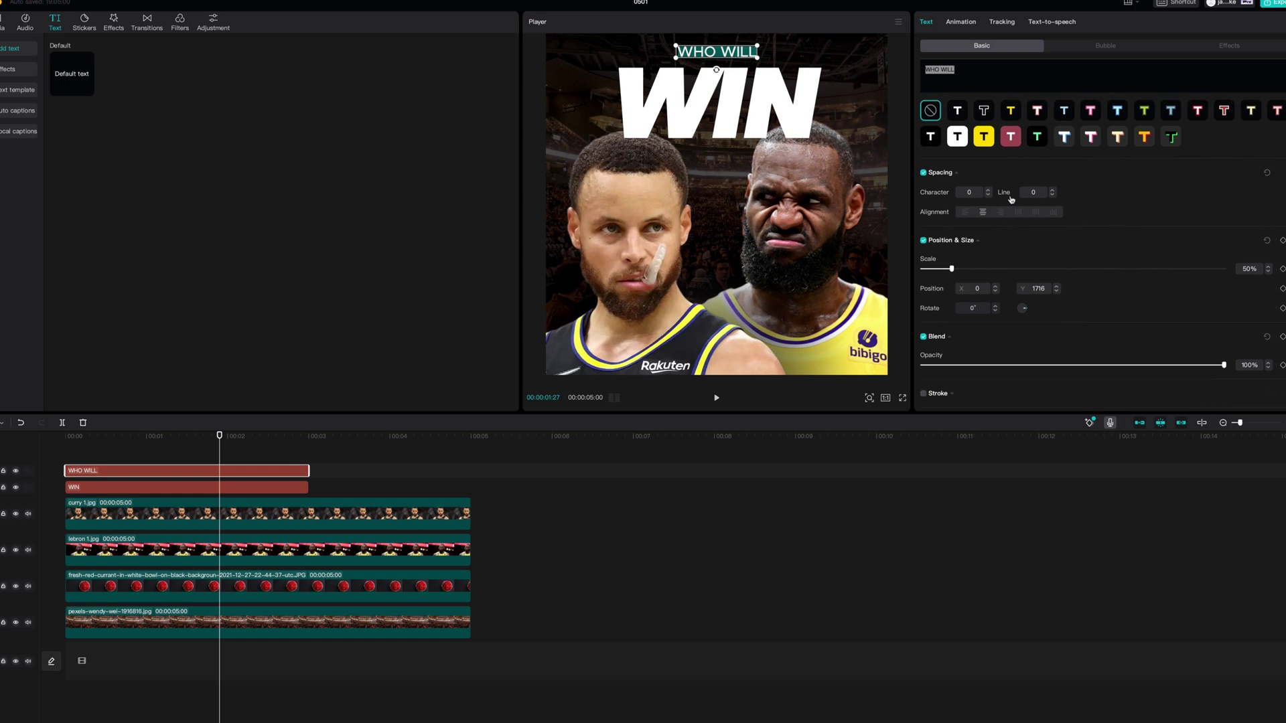
{"action": "left_click", "coordinate": [988, 190]}
{"action": "left_click", "coordinate": [988, 191]}
{"action": "left_click_drag", "start_coordinate": [988, 191], "coordinate": [988, 190]}
{"action": "left_click", "coordinate": [988, 191]}
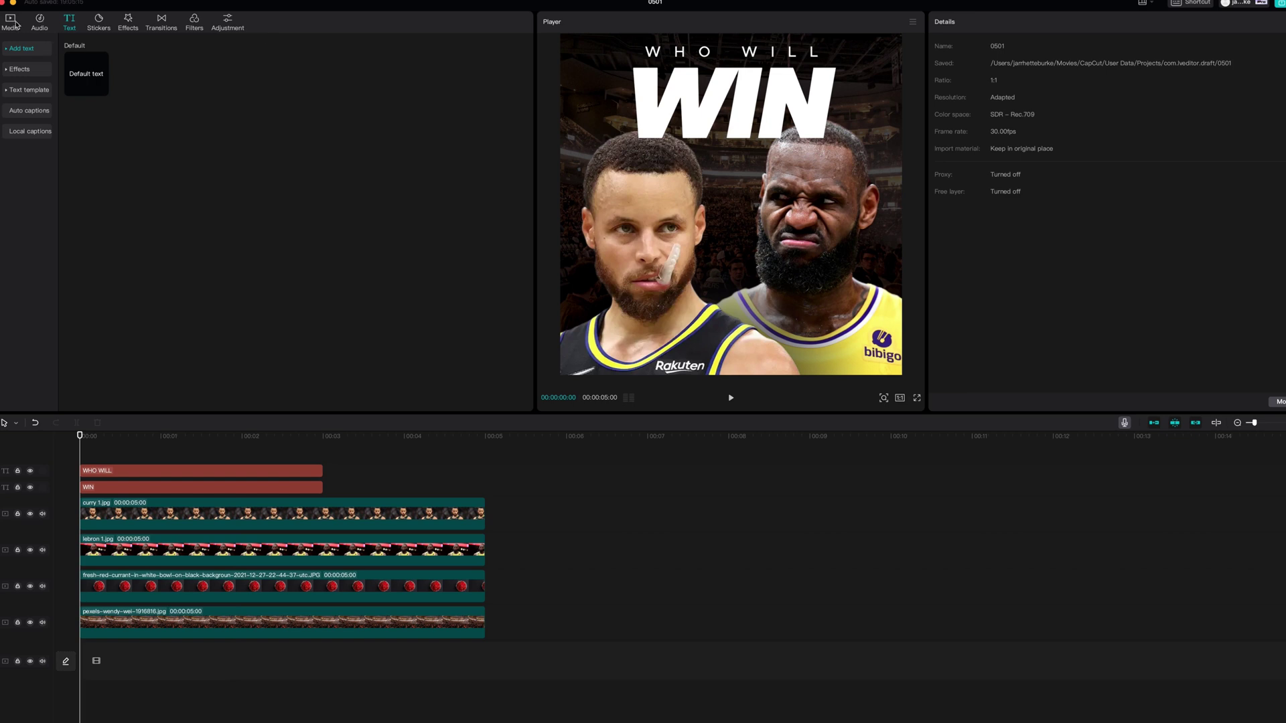
Add the currant photo again above the player layers, rotated to -90°, scaled to 154% and positioned at X 0, Y 1000
{"action": "left_click", "coordinate": [11, 22]}
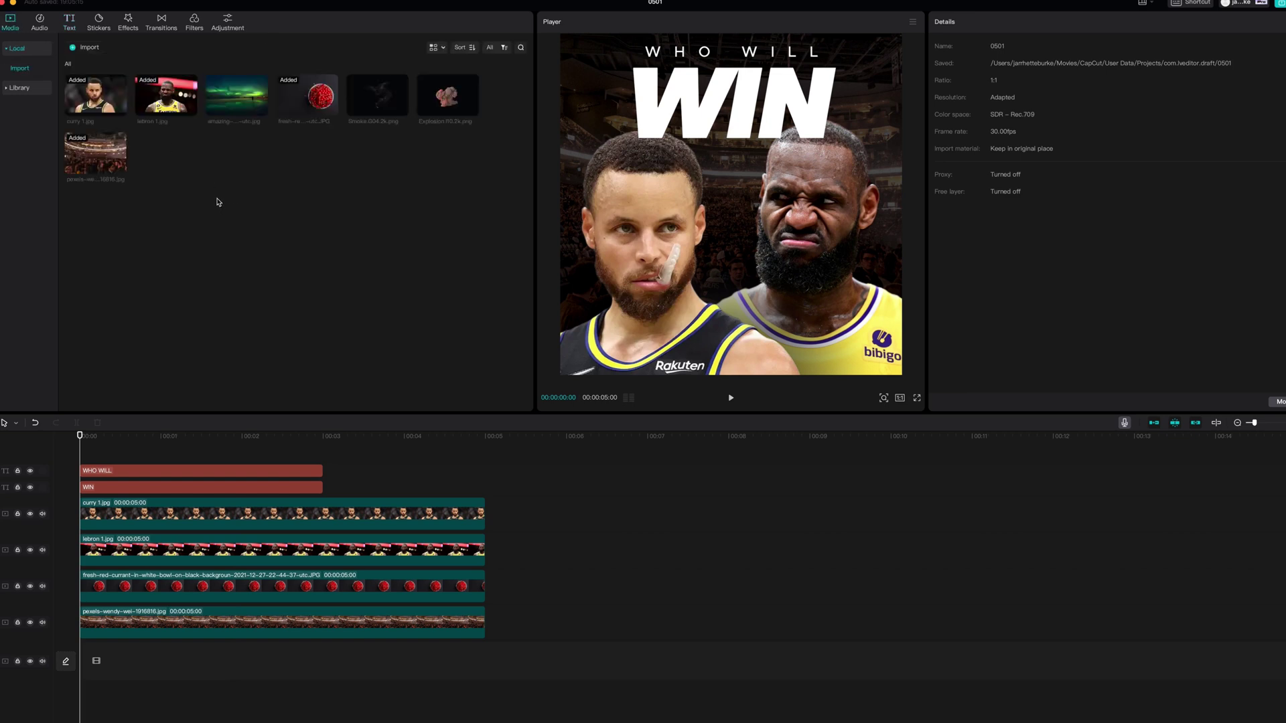
{"action": "mouse_move", "coordinate": [302, 94]}
{"action": "left_click_drag", "start_coordinate": [301, 94], "coordinate": [96, 511]}
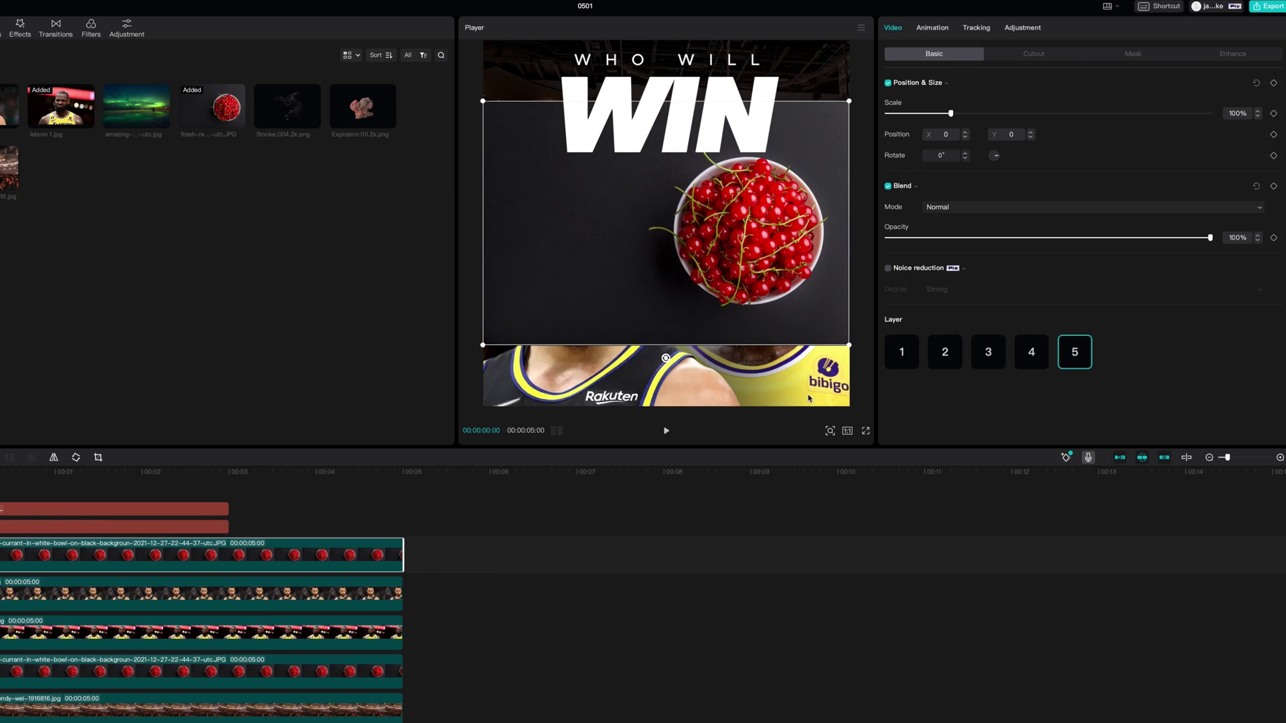
Fade the top currant photo over the players' lower bodies with a feathered split mask rotated to -90° and 24% opacity
{"action": "left_click", "coordinate": [1133, 54]}
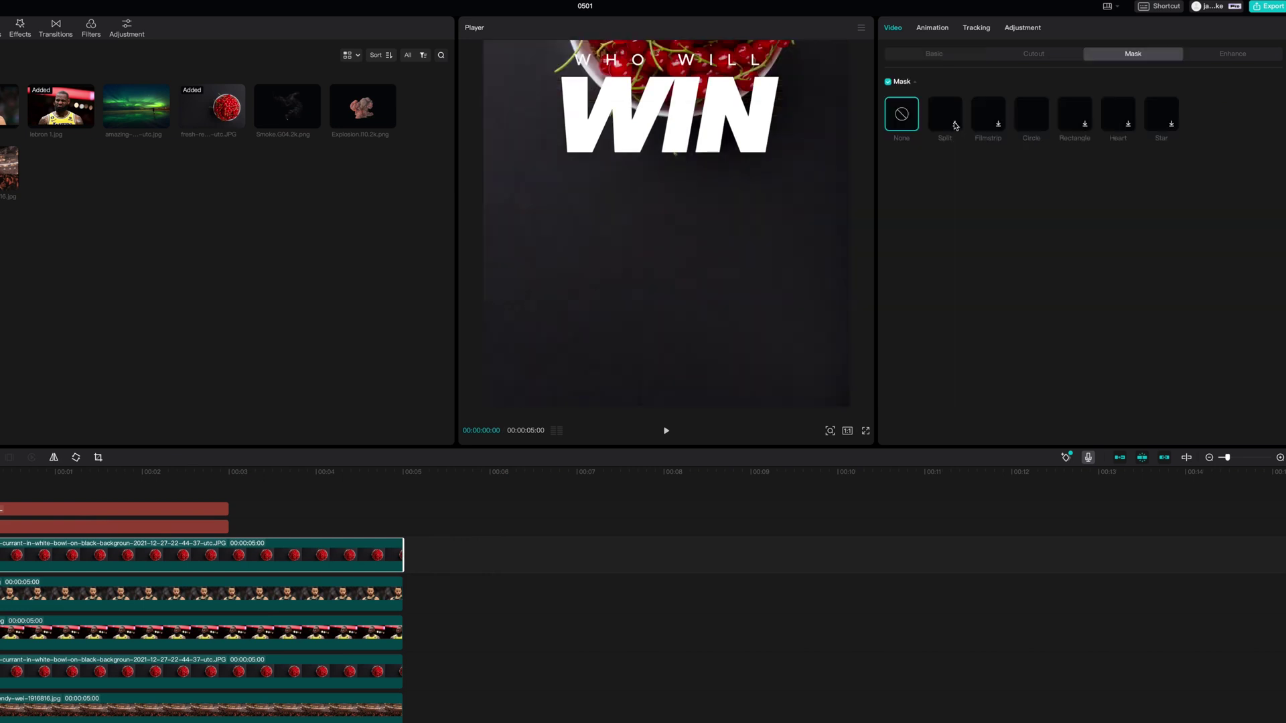
{"action": "left_click", "coordinate": [955, 126]}
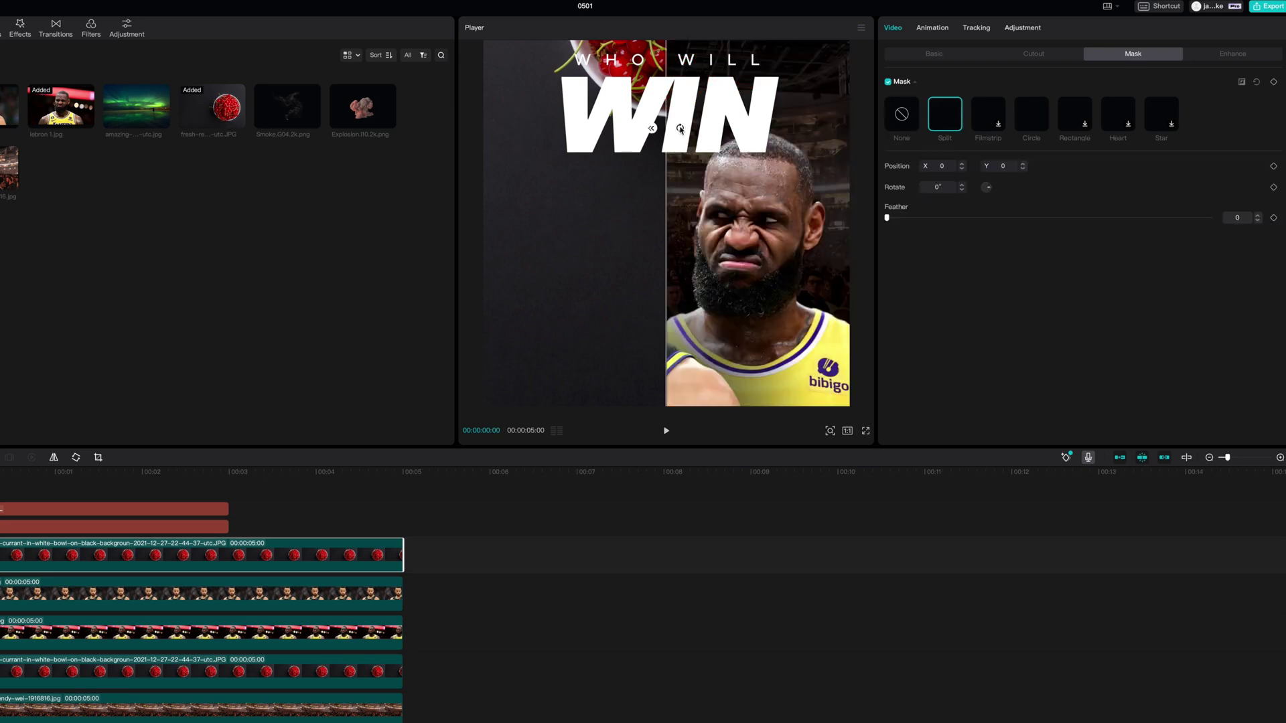
{"action": "left_click_drag", "start_coordinate": [681, 129], "coordinate": [673, 140]}
{"action": "left_click_drag", "start_coordinate": [676, 120], "coordinate": [668, 93]}
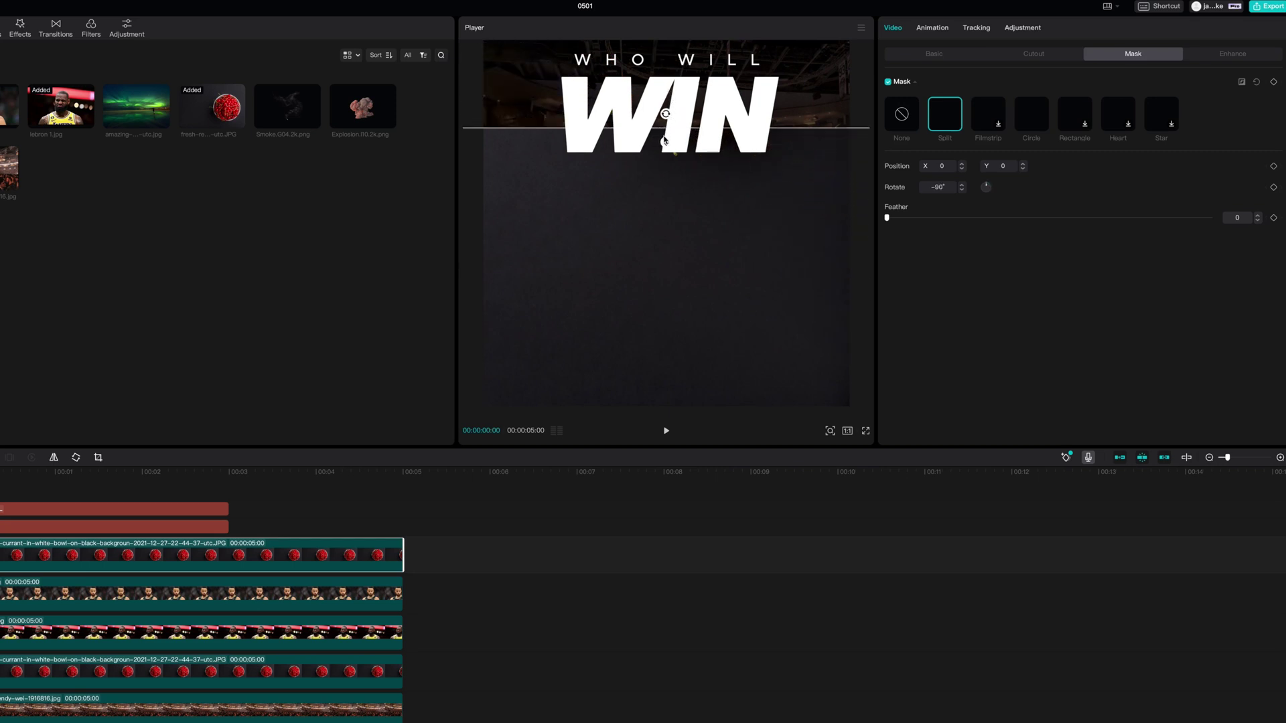
{"action": "left_click_drag", "start_coordinate": [665, 142], "coordinate": [666, 194]}
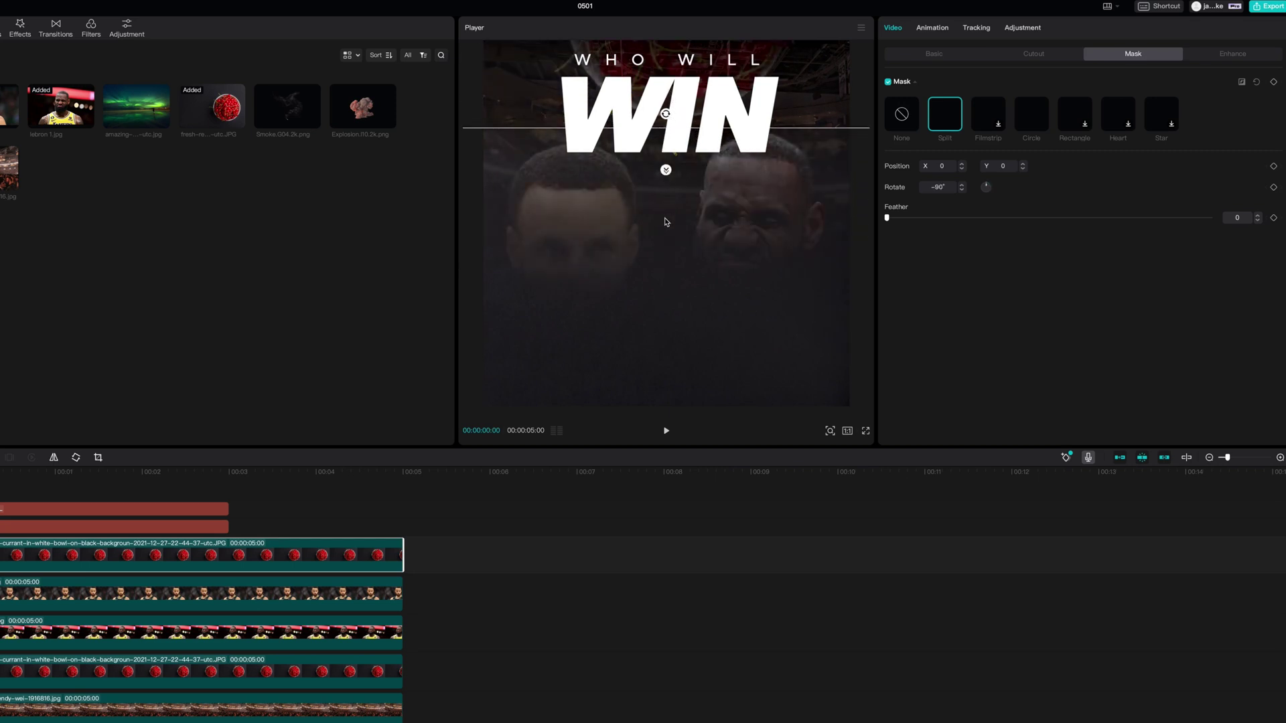
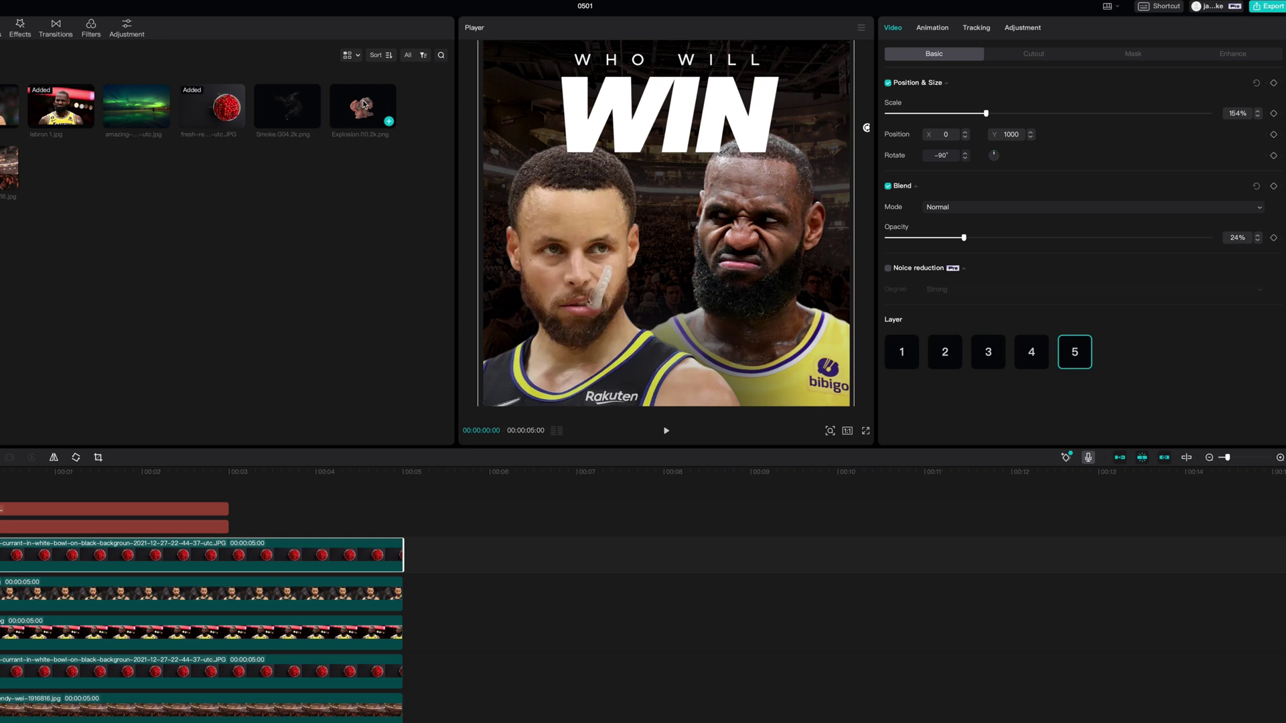
Add the explosion image on layer 2 behind the players and position it at X 73, Y -814
{"action": "left_click_drag", "start_coordinate": [364, 104], "coordinate": [5, 670]}
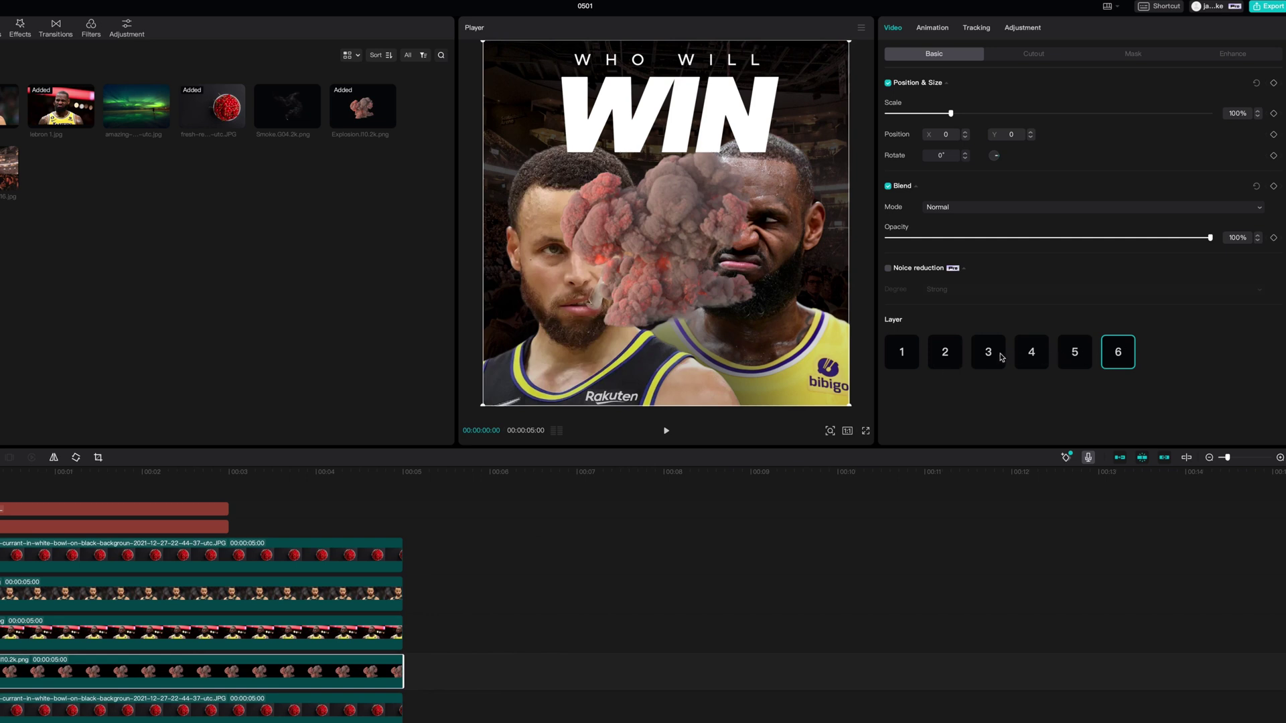
{"action": "left_click", "coordinate": [954, 356]}
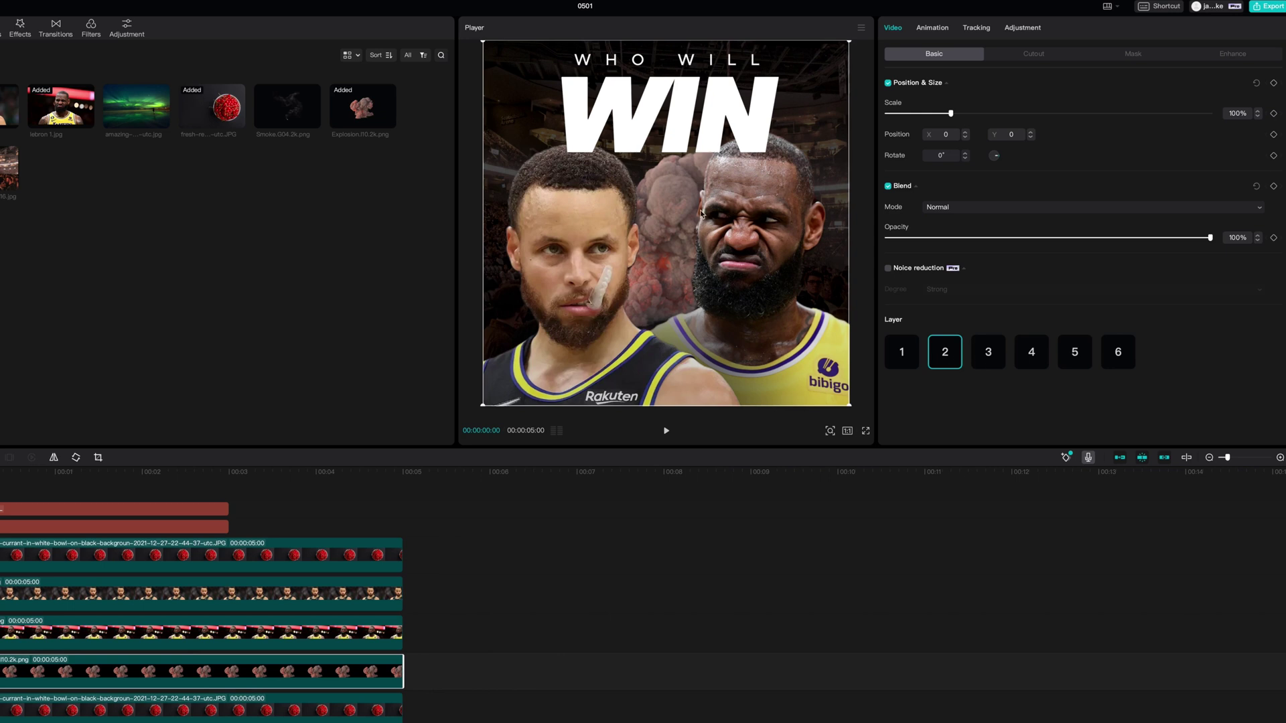
{"action": "left_click", "coordinate": [586, 297]}
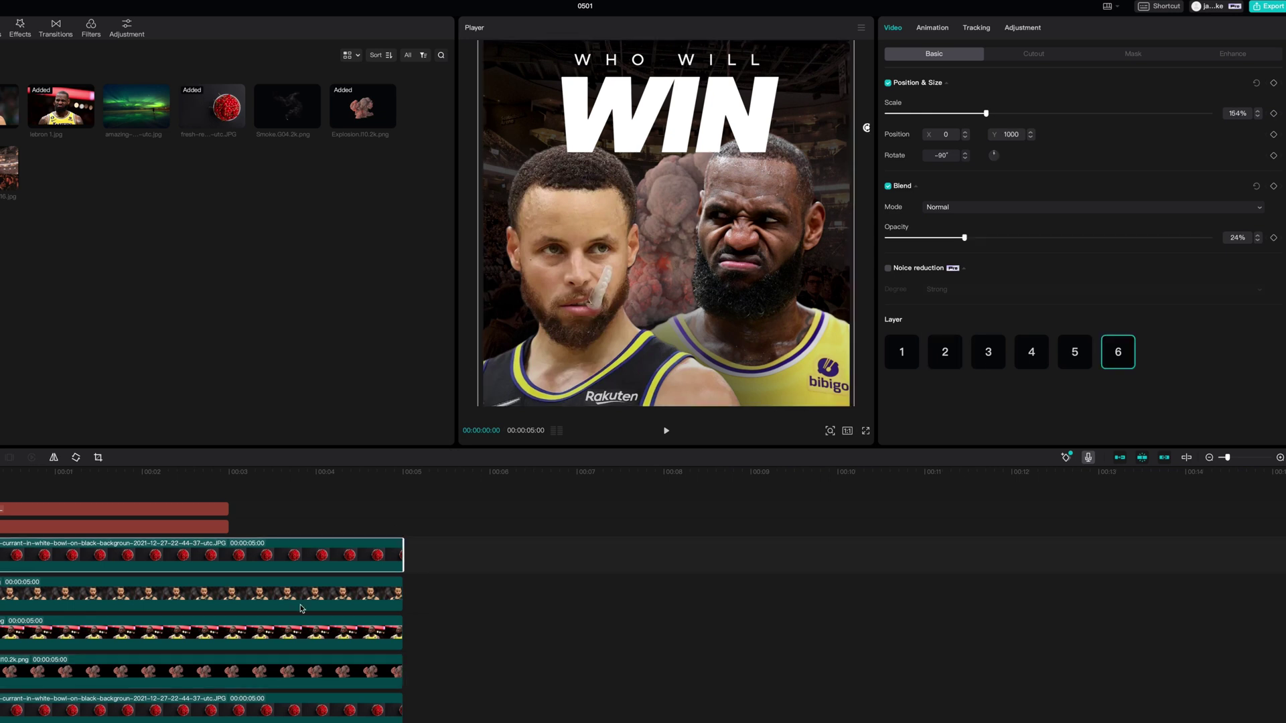
{"action": "left_click", "coordinate": [259, 665]}
{"action": "left_click_drag", "start_coordinate": [701, 232], "coordinate": [673, 247]}
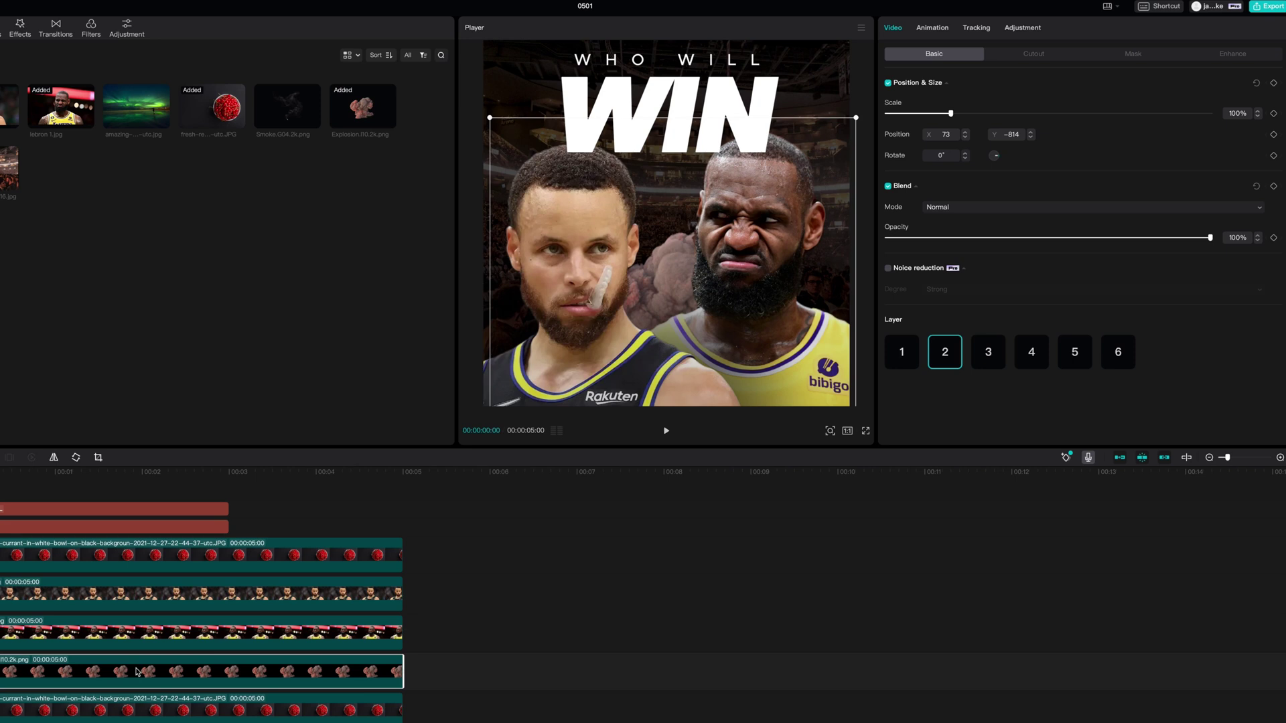
Paste two copies of the explosion clip, placing one at X -1678, Y -1370 and the other at X 2147, Y -988
{"action": "key", "text": "ctrl+v"}
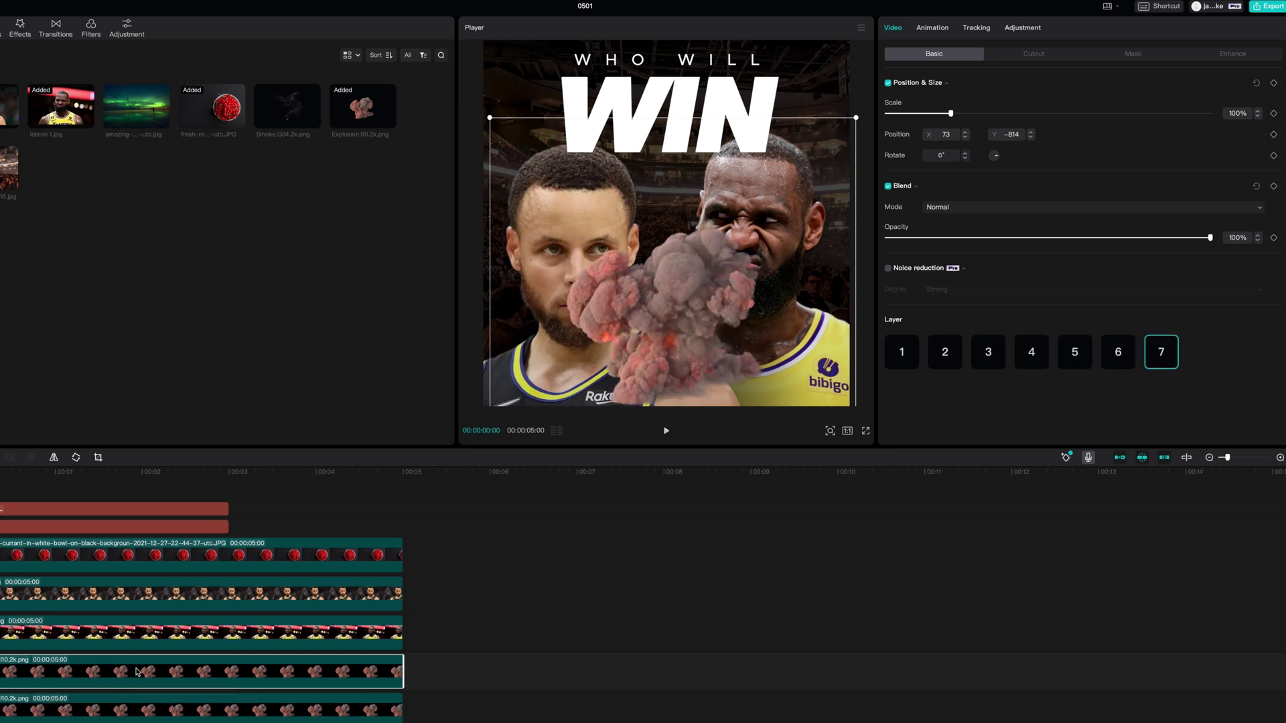
{"action": "key", "text": "ctrl+v"}
{"action": "scroll", "coordinate": [122, 682], "scroll_direction": "down", "scroll_amount": 1}
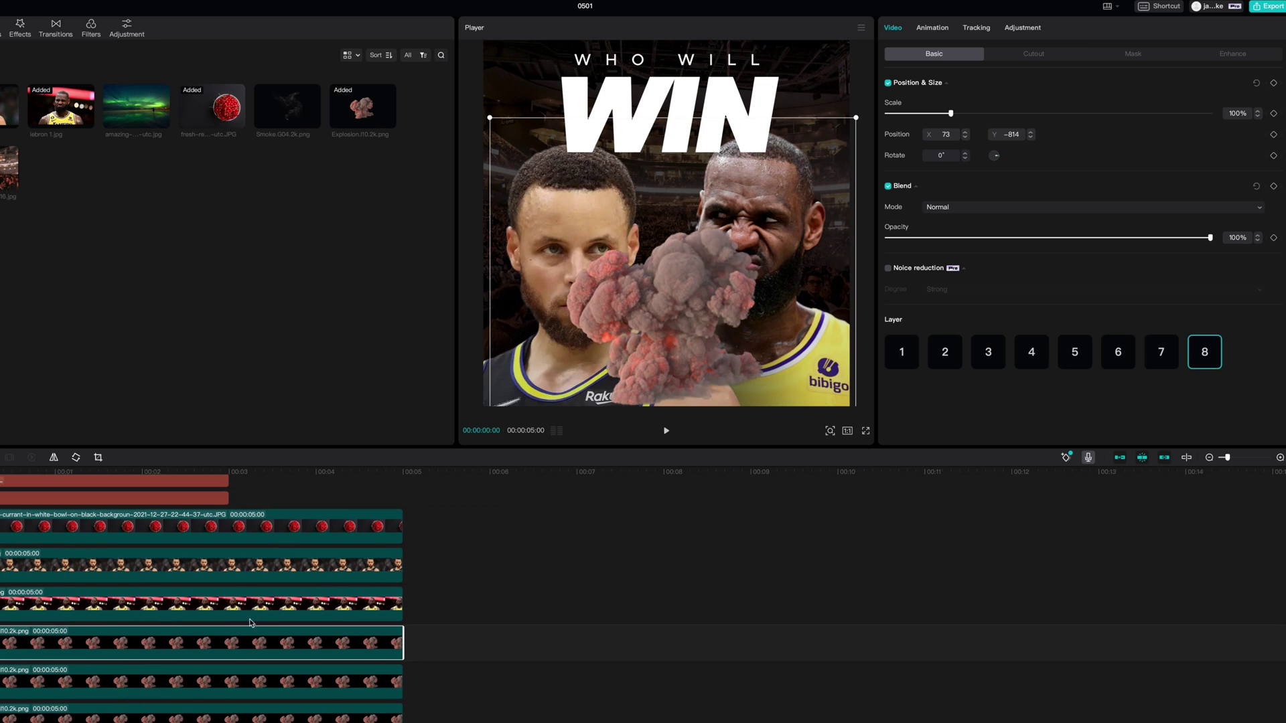
{"action": "left_click", "coordinate": [194, 680]}
{"action": "left_click_drag", "start_coordinate": [732, 324], "coordinate": [517, 386]}
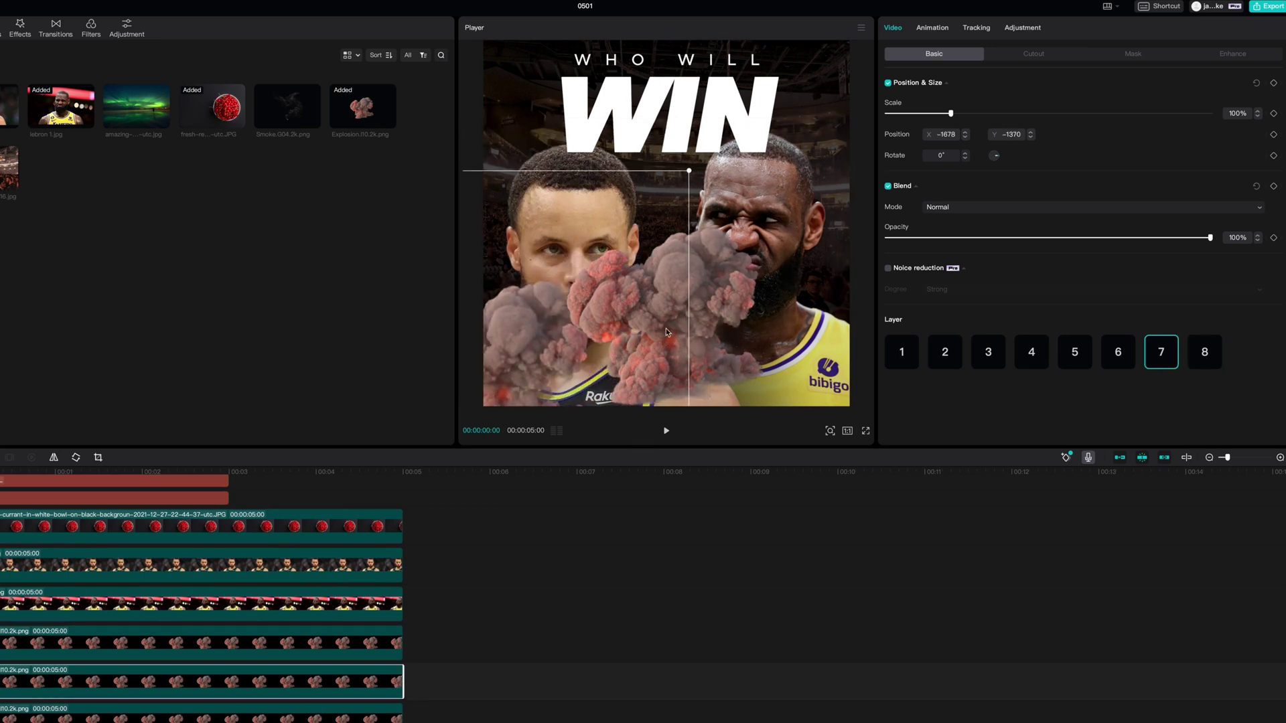
{"action": "left_click_drag", "start_coordinate": [709, 307], "coordinate": [910, 328]}
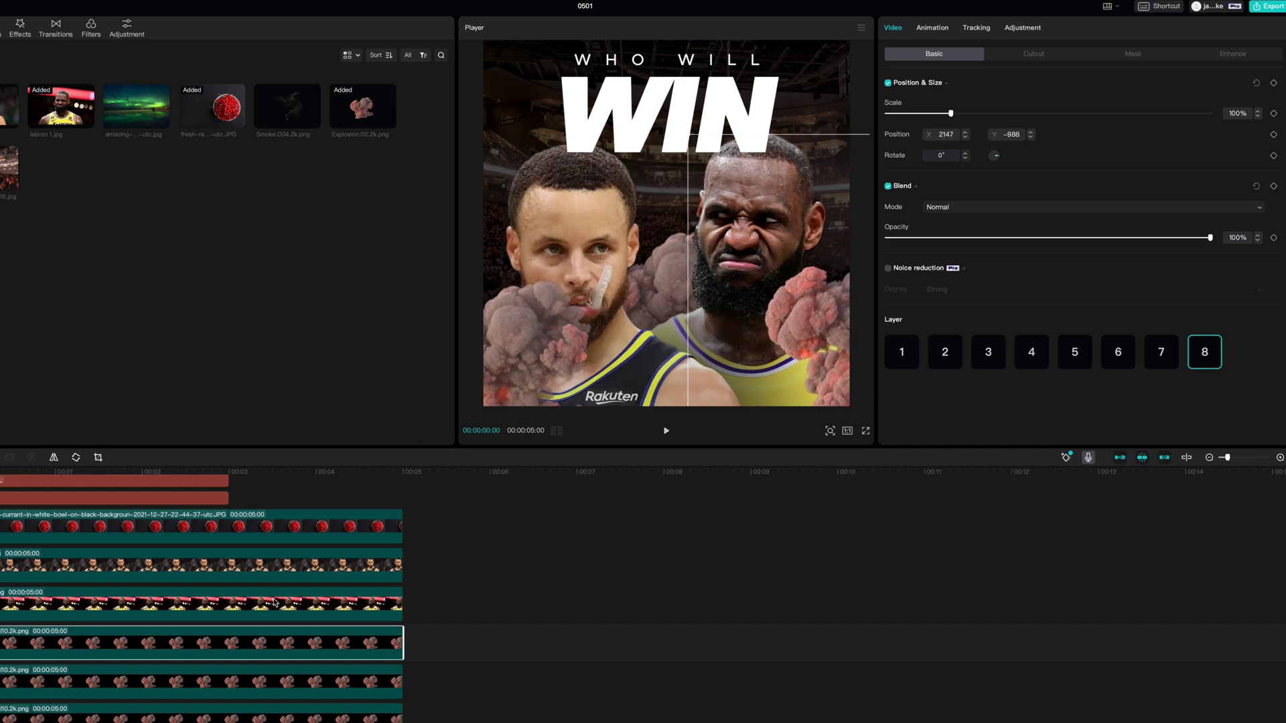
Send both explosion copies behind the players by assigning each to layer 2
{"action": "left_click", "coordinate": [950, 355]}
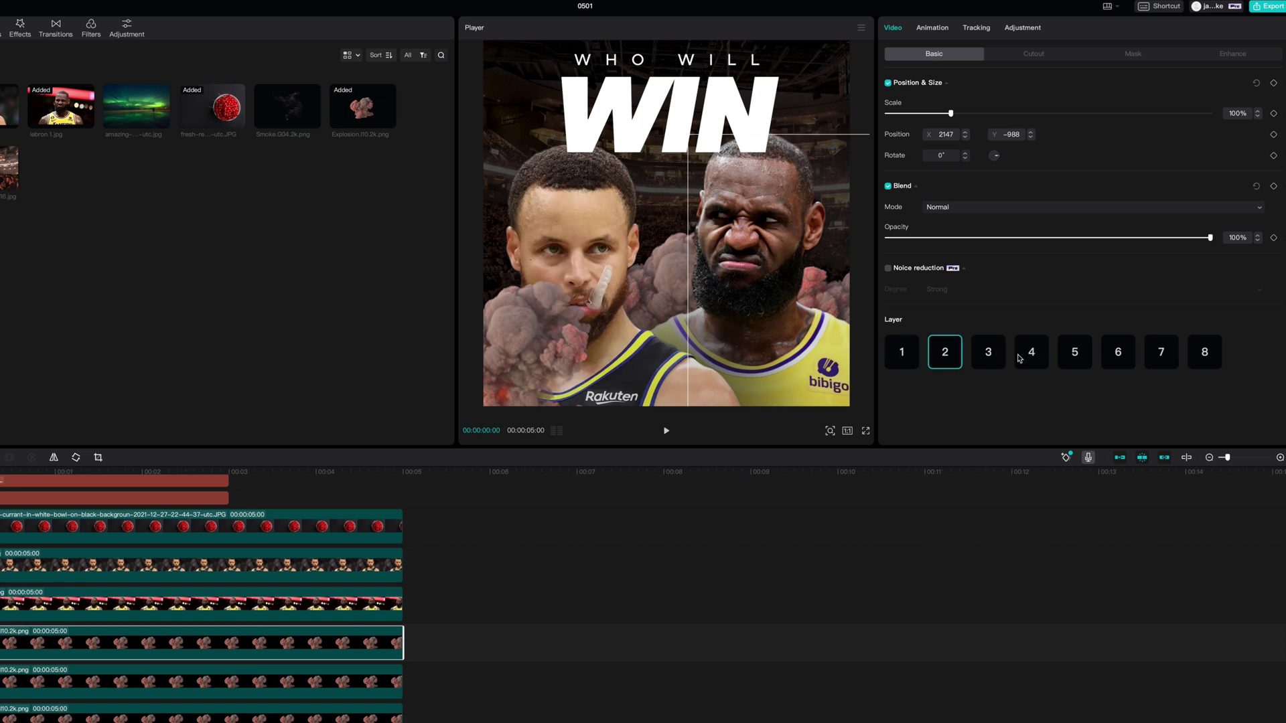
{"action": "left_click", "coordinate": [306, 679]}
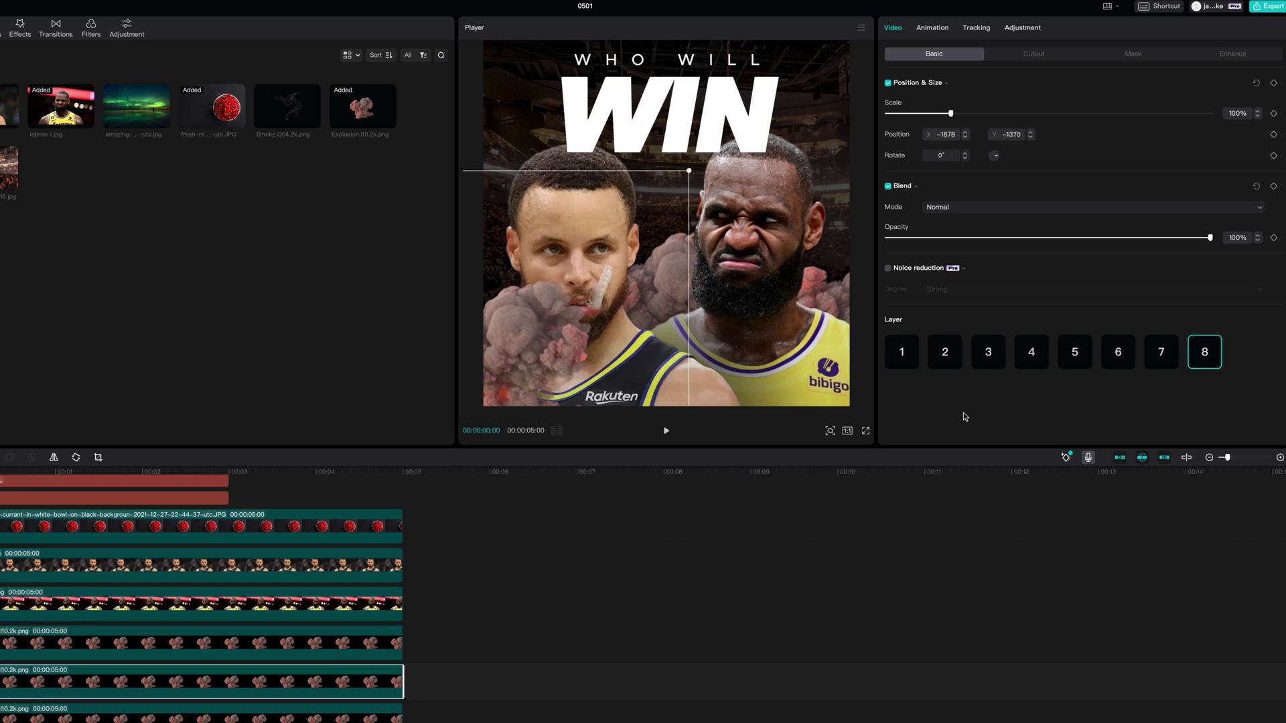
{"action": "left_click", "coordinate": [948, 358]}
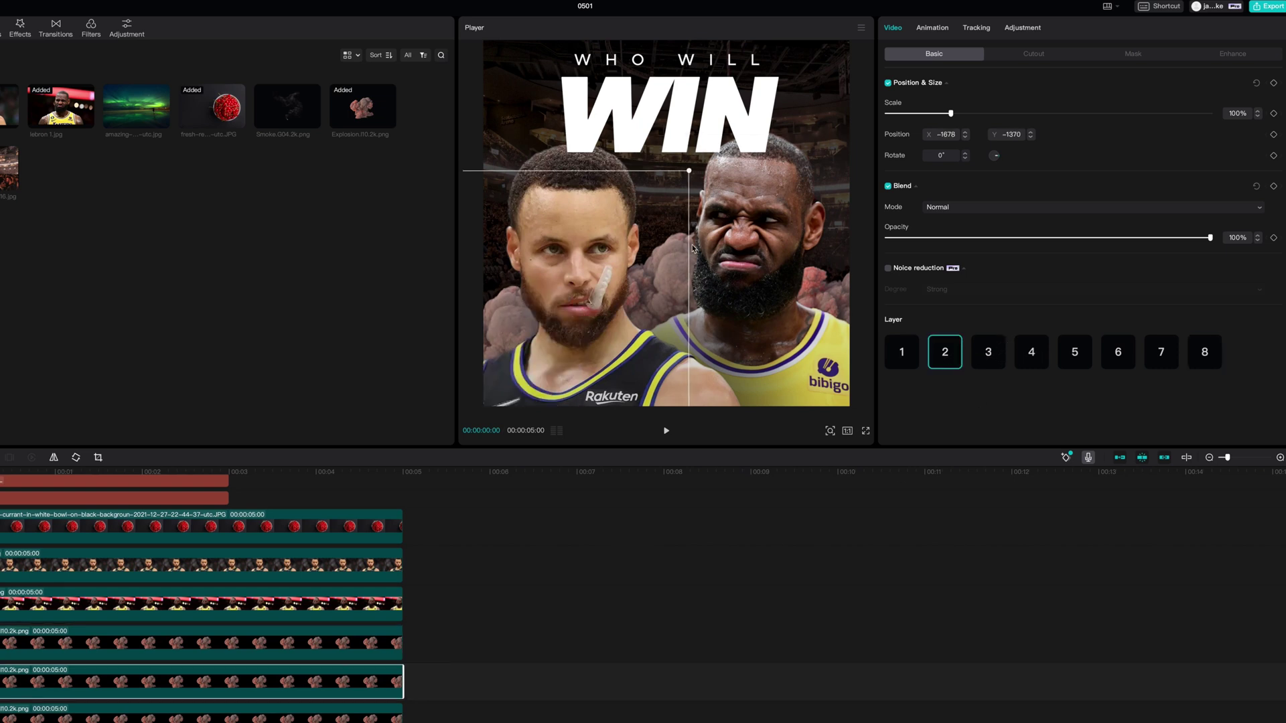
Add the smoke image on the top video layer, position it at X -47, Y -2250 and scale it to 170%
{"action": "left_click", "coordinate": [288, 116]}
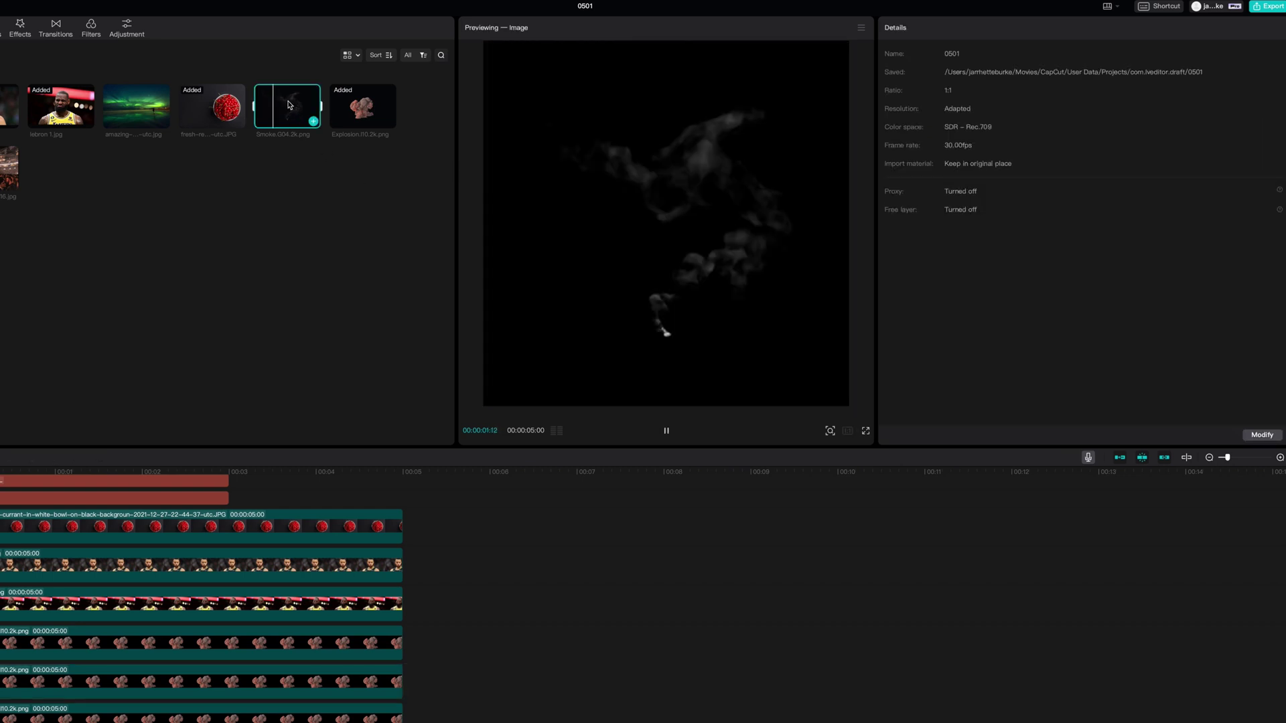
{"action": "left_click_drag", "start_coordinate": [288, 116], "coordinate": [1, 526]}
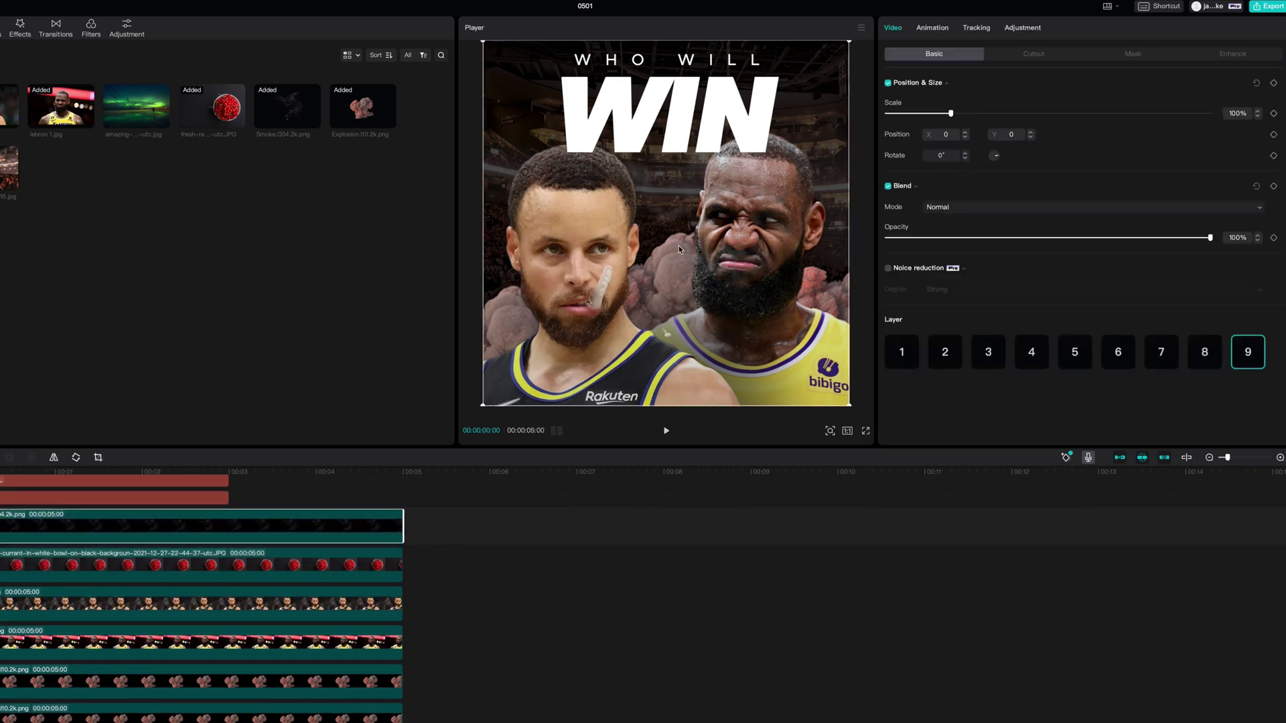
{"action": "left_click_drag", "start_coordinate": [692, 219], "coordinate": [684, 439]}
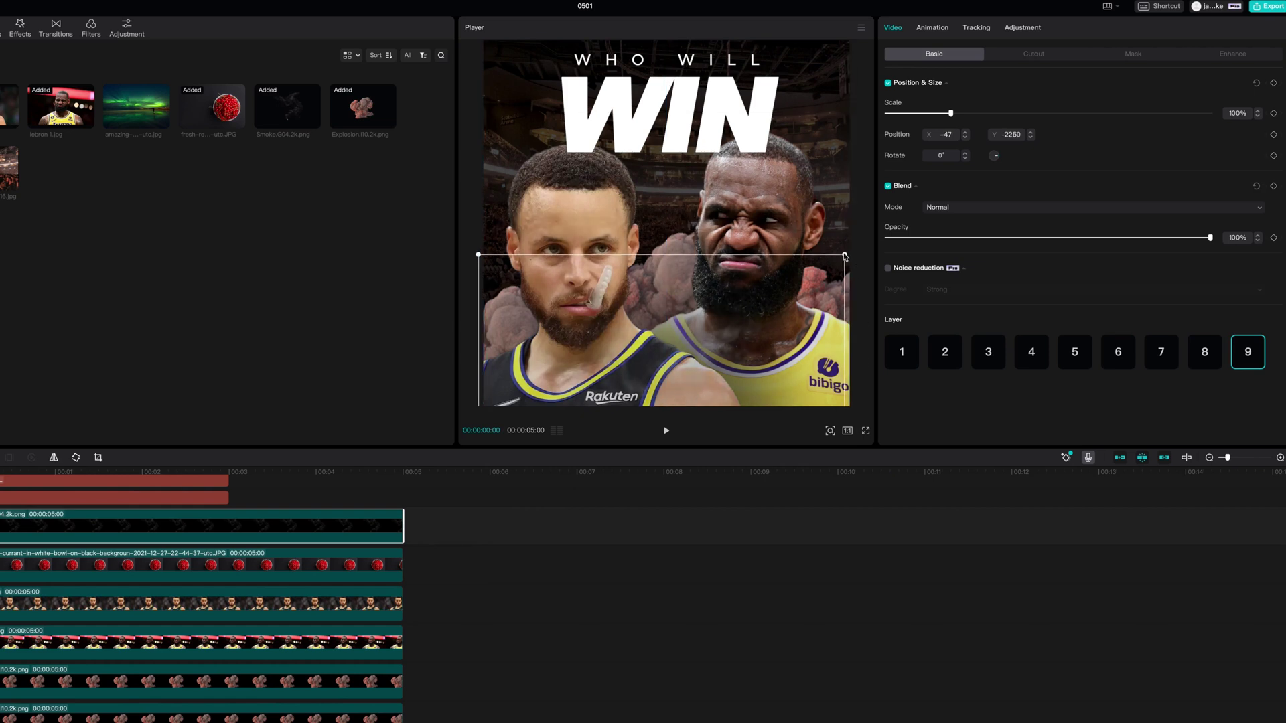
{"action": "left_click_drag", "start_coordinate": [845, 256], "coordinate": [870, 167]}
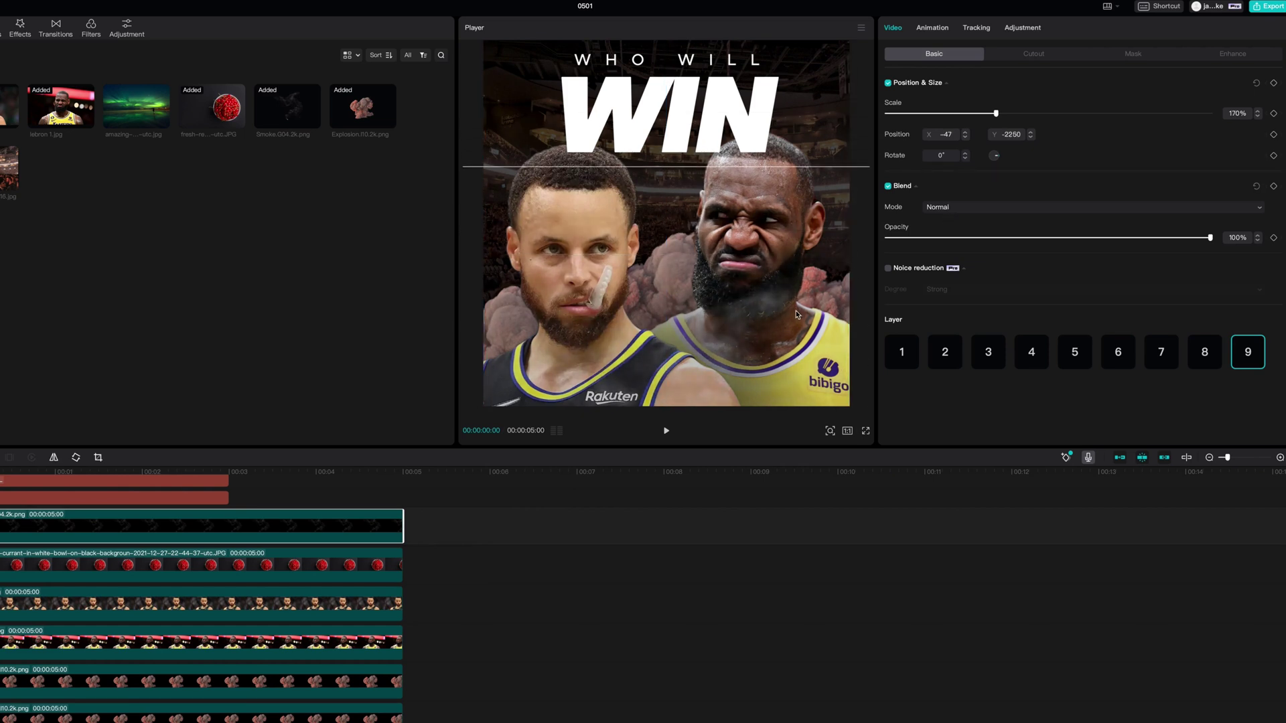
Lower the opacity of the explosion clip at X 73, Y -814 to 54%
{"action": "left_click", "coordinate": [470, 425]}
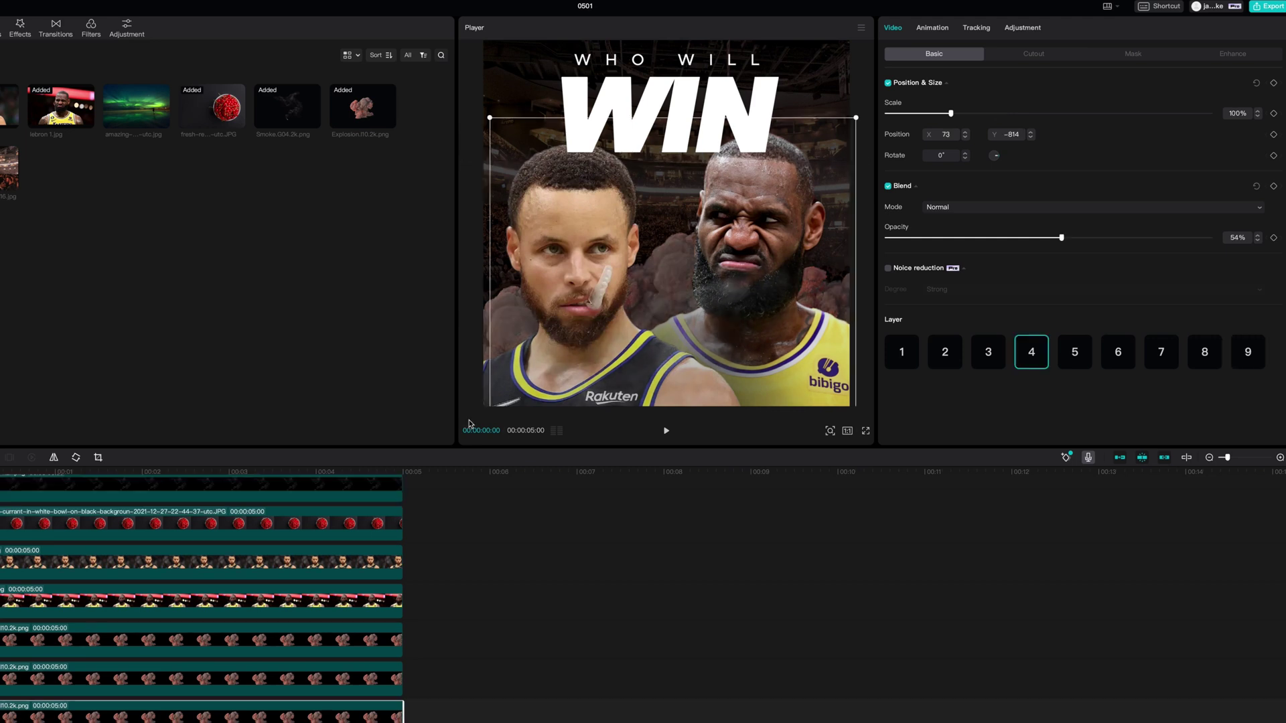
Set the black-jersey player cutout's color adjustments to Temp 11, Hue 7 and Saturation 5
{"action": "left_click", "coordinate": [209, 567]}
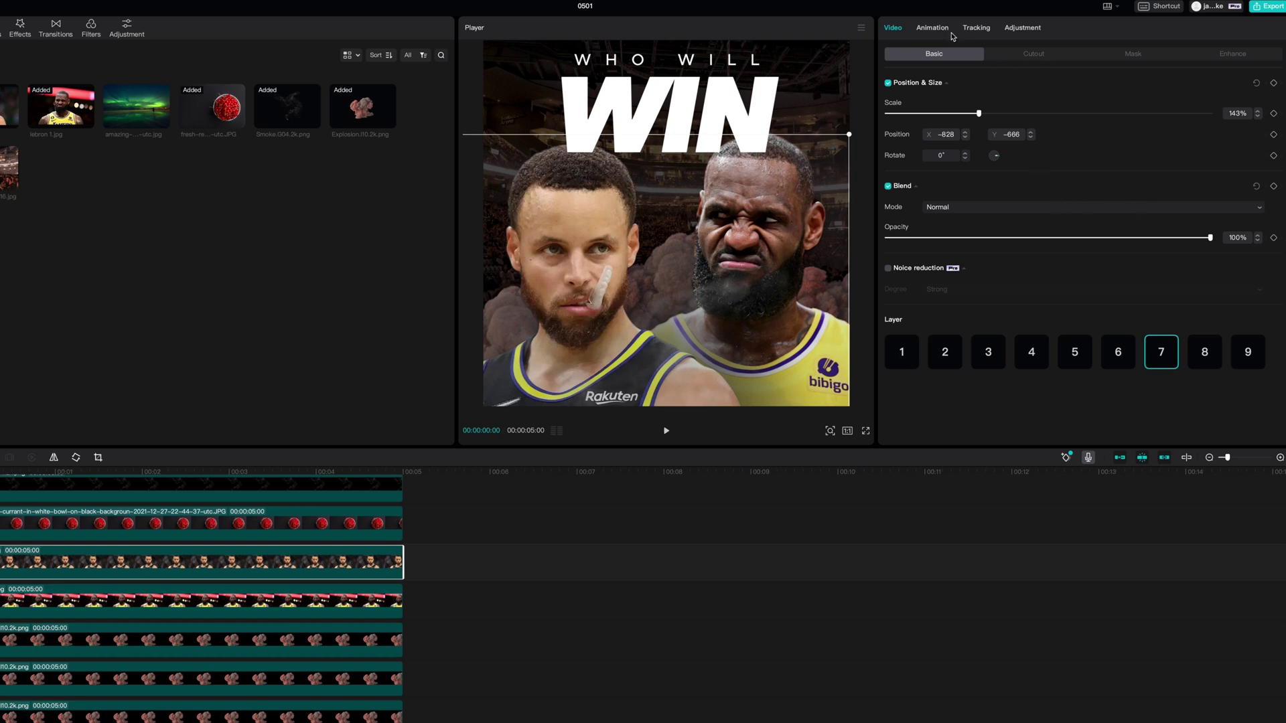
{"action": "left_click", "coordinate": [1034, 37]}
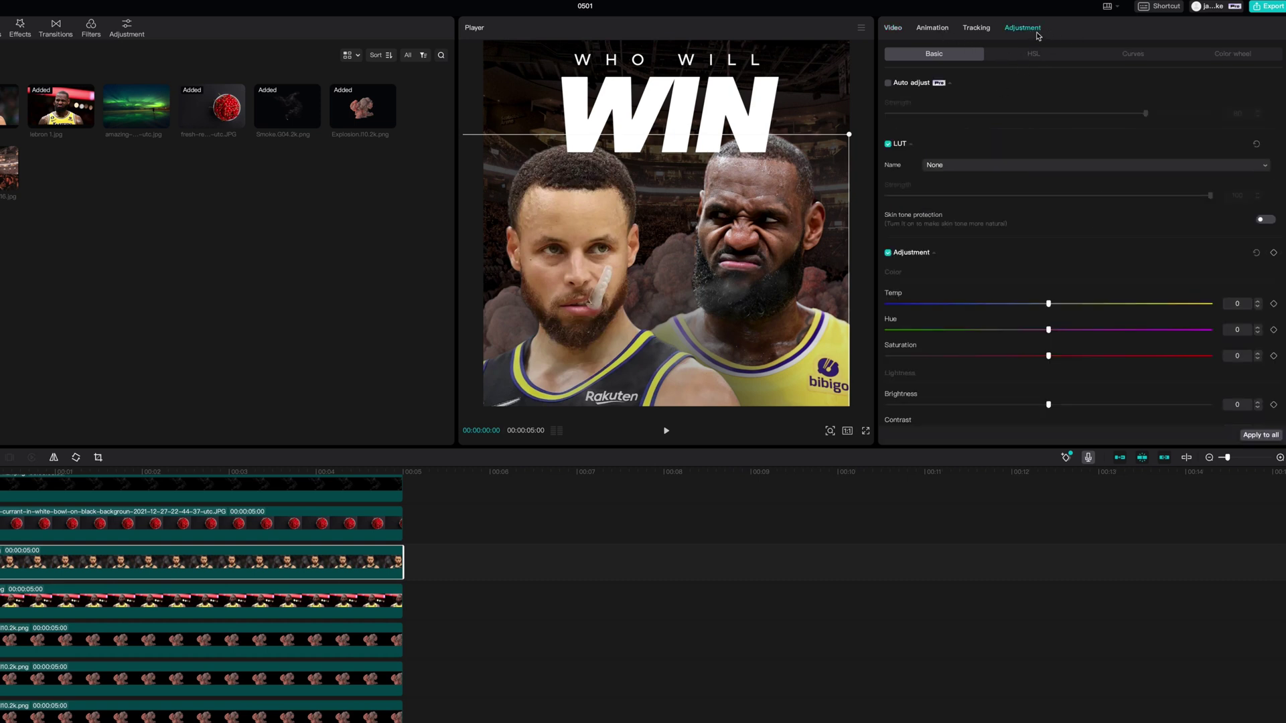
{"action": "scroll", "coordinate": [1045, 272], "scroll_direction": "down", "scroll_amount": 3}
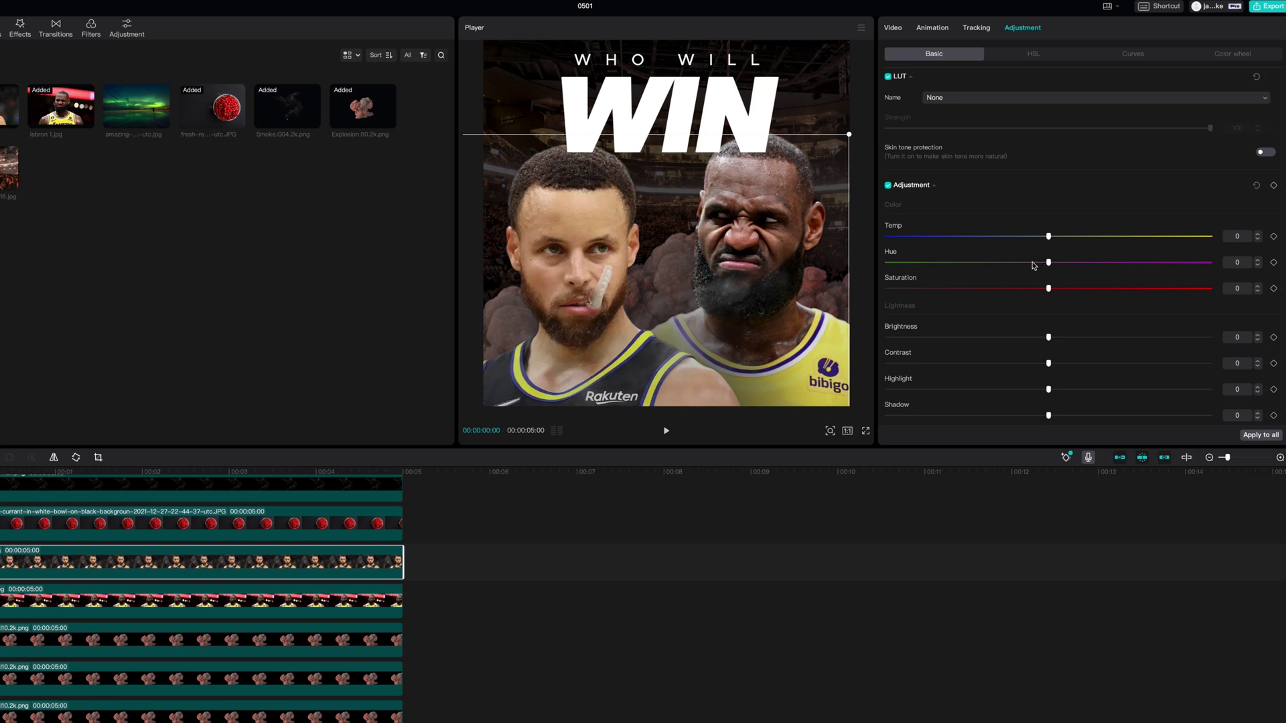
{"action": "left_click_drag", "start_coordinate": [1048, 236], "coordinate": [1084, 236]}
{"action": "left_click", "coordinate": [1065, 262]}
{"action": "mouse_move", "coordinate": [1066, 262]}
{"action": "left_mouse_down"}
{"action": "mouse_move", "coordinate": [1010, 262]}
{"action": "mouse_move", "coordinate": [1071, 262]}
{"action": "left_mouse_up"}
{"action": "left_click", "coordinate": [1065, 288]}
Set the black-jersey player cutout's Brightness to -5, Contrast to 5 and Illumination to 5
{"action": "left_click", "coordinate": [1032, 337]}
{"action": "scroll", "coordinate": [1035, 337], "scroll_direction": "down", "scroll_amount": 2}
{"action": "left_click", "coordinate": [1065, 290]}
{"action": "left_click", "coordinate": [1064, 369]}
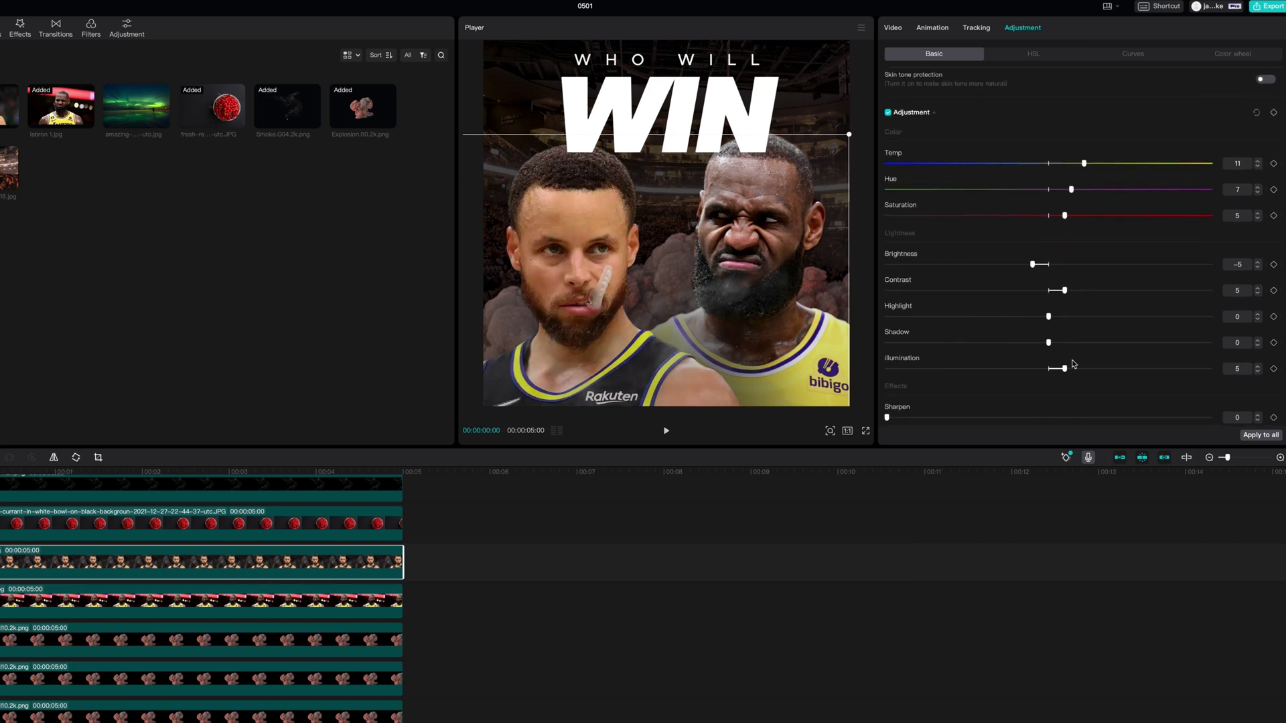
{"action": "scroll", "coordinate": [1073, 364], "scroll_direction": "up", "scroll_amount": 3}
Set the yellow-jersey player cutout's color adjustments to Temp 9, Hue 6 and Saturation 8
{"action": "left_click", "coordinate": [792, 137]}
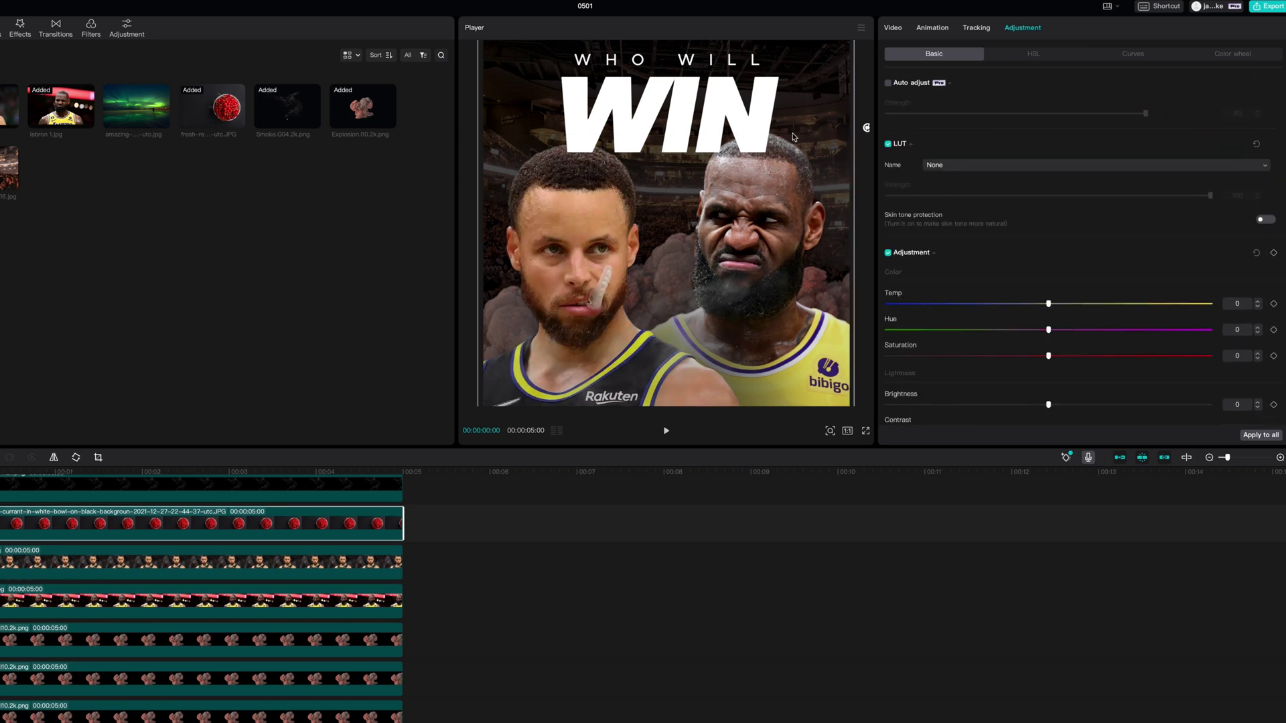
{"action": "left_click", "coordinate": [179, 489]}
{"action": "left_click", "coordinate": [131, 600]}
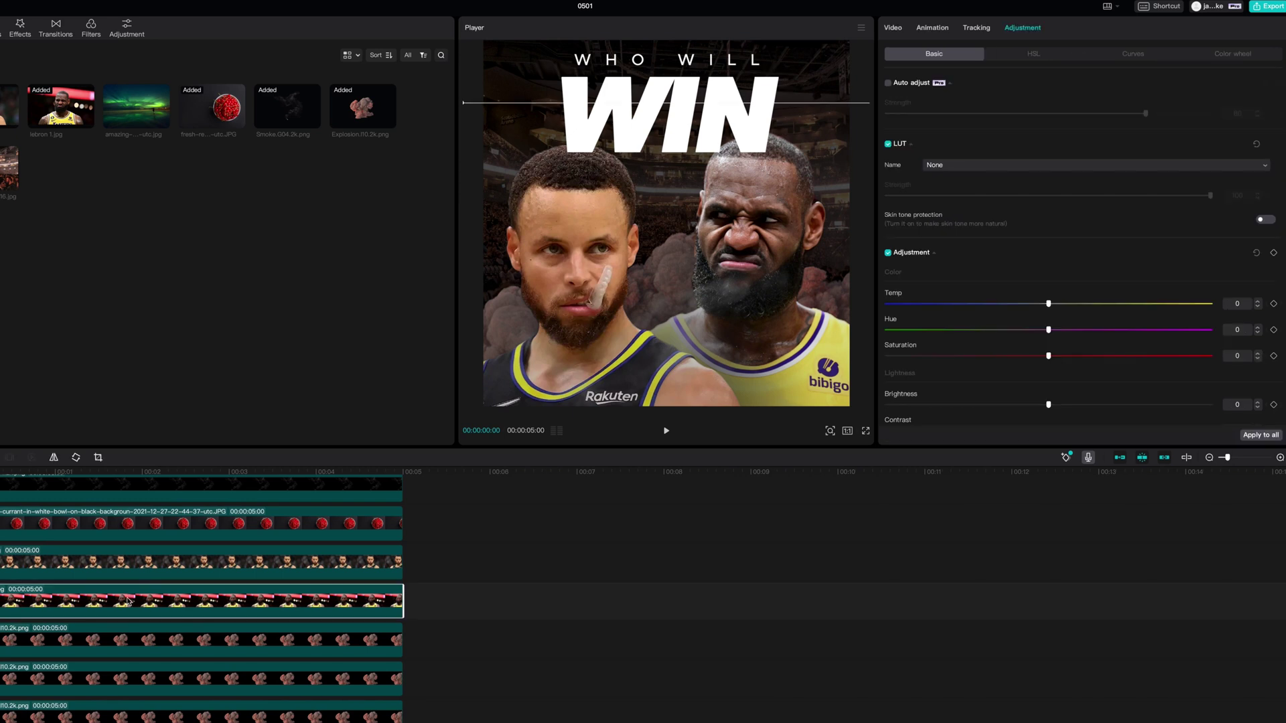
{"action": "left_click", "coordinate": [1078, 303]}
{"action": "left_click", "coordinate": [1067, 329]}
{"action": "left_click", "coordinate": [1074, 355]}
Set the yellow-jersey player cutout's Brightness to -3 and Contrast to 4
{"action": "scroll", "coordinate": [1072, 335], "scroll_direction": "down", "scroll_amount": 2}
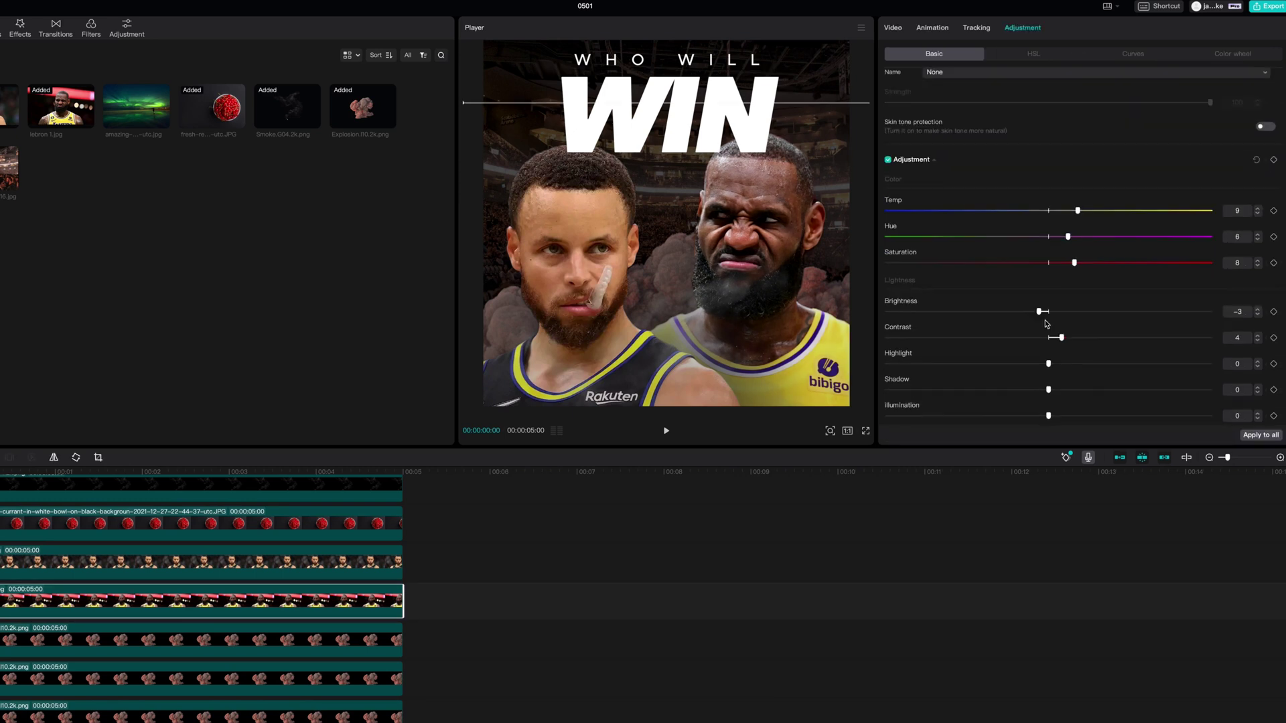
{"action": "left_click", "coordinate": [1039, 355]}
{"action": "scroll", "coordinate": [1085, 282], "scroll_direction": "up", "scroll_amount": 2}
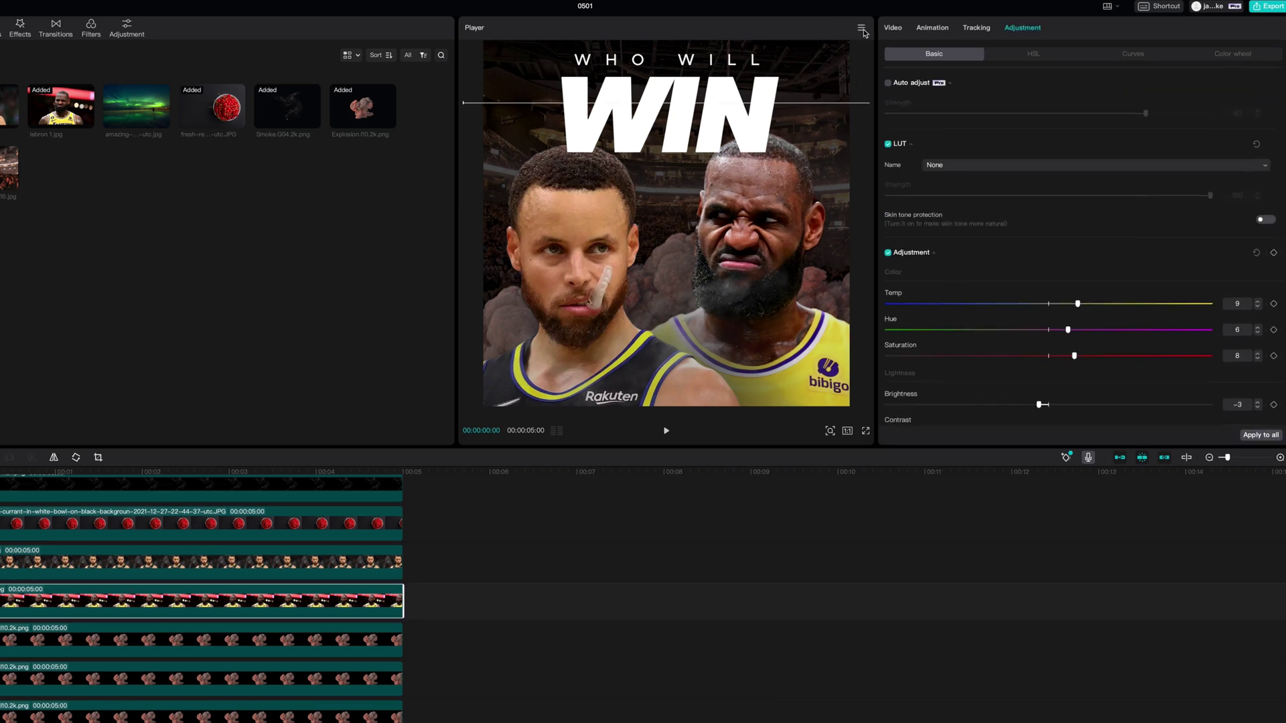
Export the composition as a still frame named "who will win" at 4K resolution in JPEG format
{"action": "left_click", "coordinate": [862, 30]}
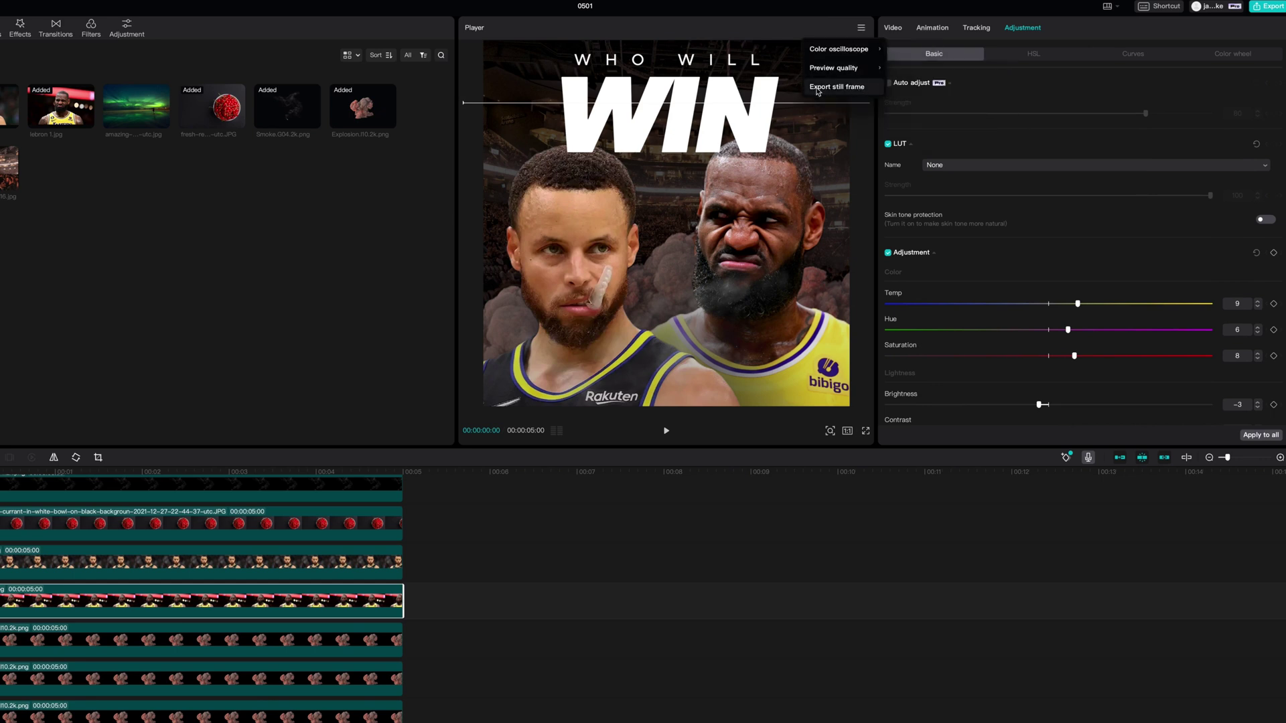
{"action": "left_click", "coordinate": [854, 92]}
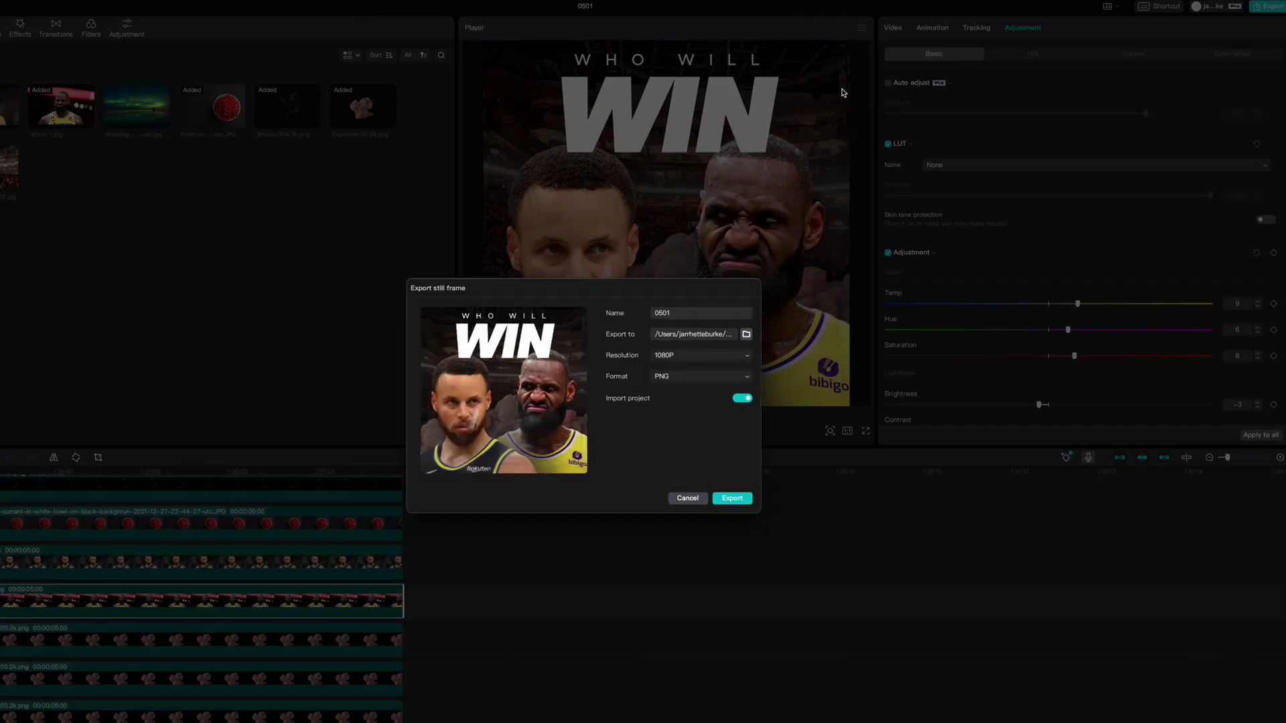
{"action": "type", "text": "who will win"}
{"action": "left_click", "coordinate": [700, 355]}
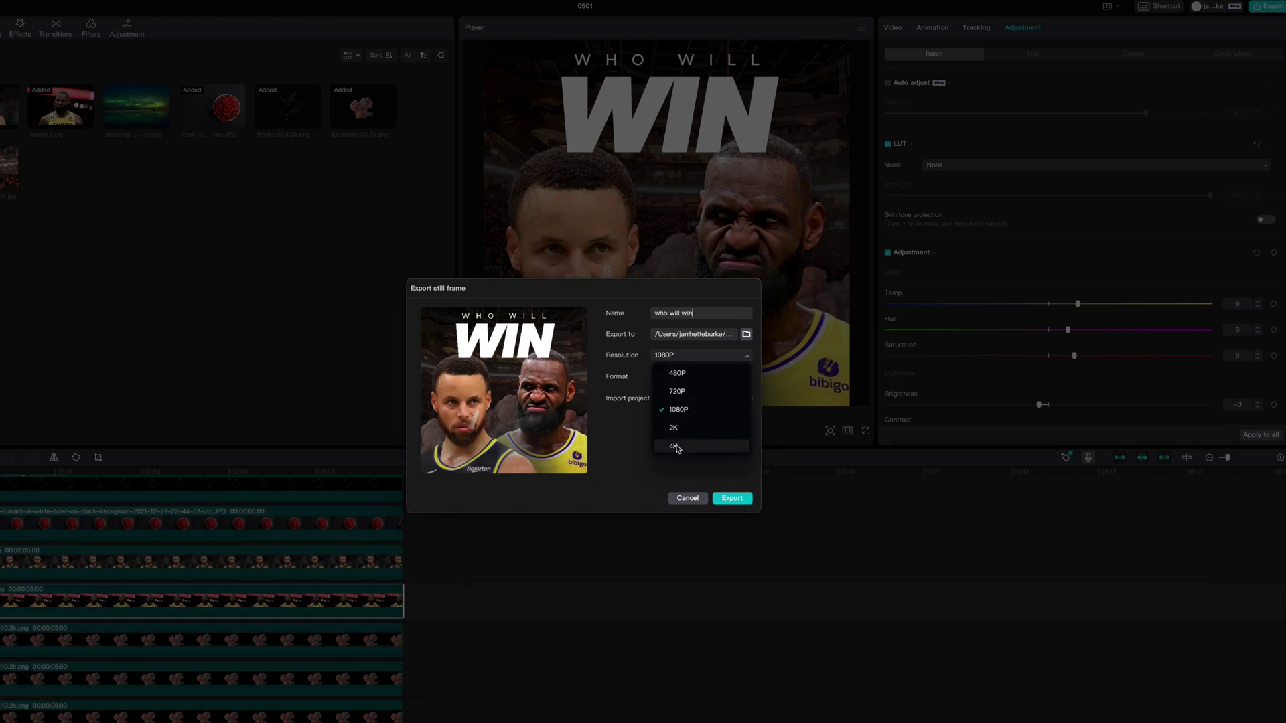
{"action": "left_click", "coordinate": [677, 447]}
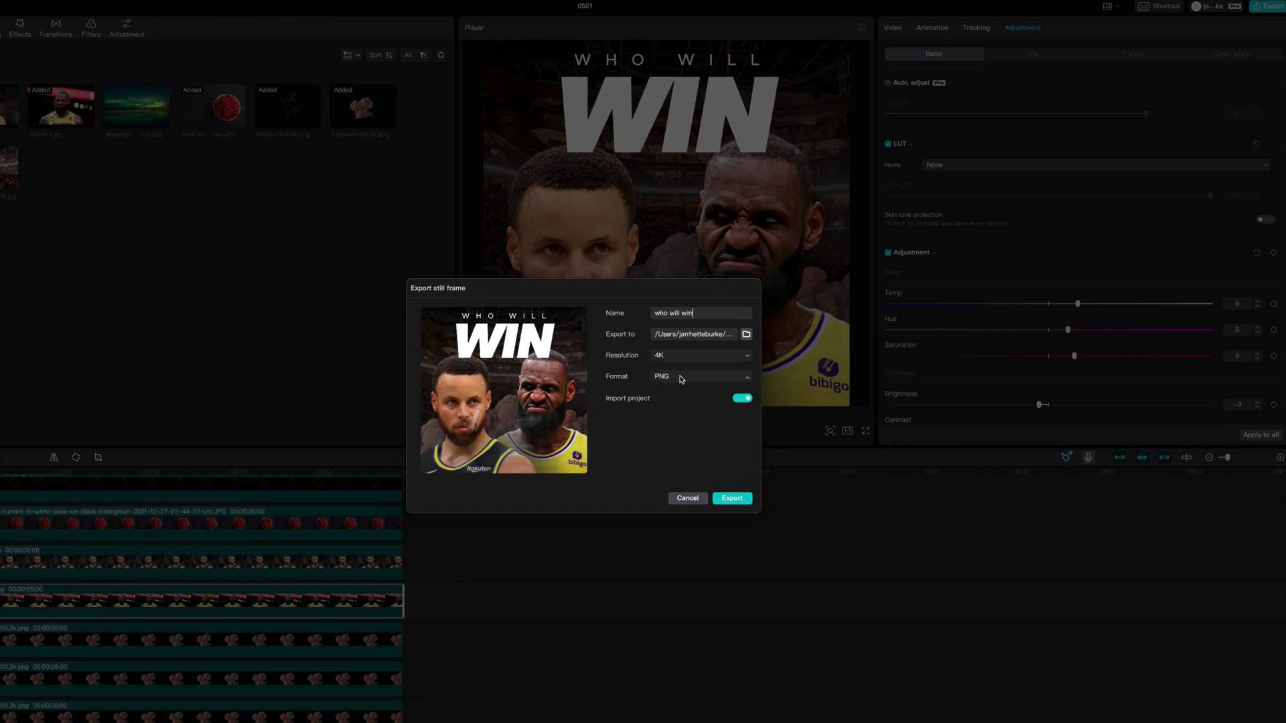
{"action": "left_click", "coordinate": [686, 410]}
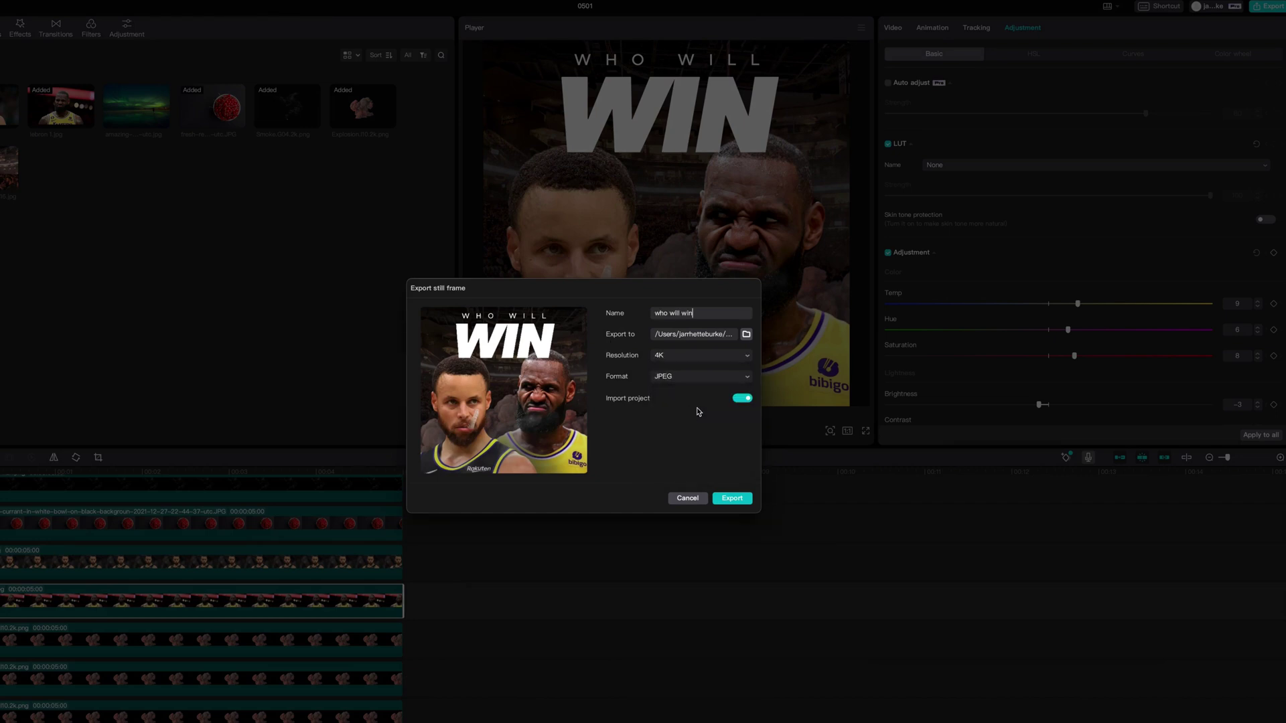
{"action": "left_click", "coordinate": [740, 499]}
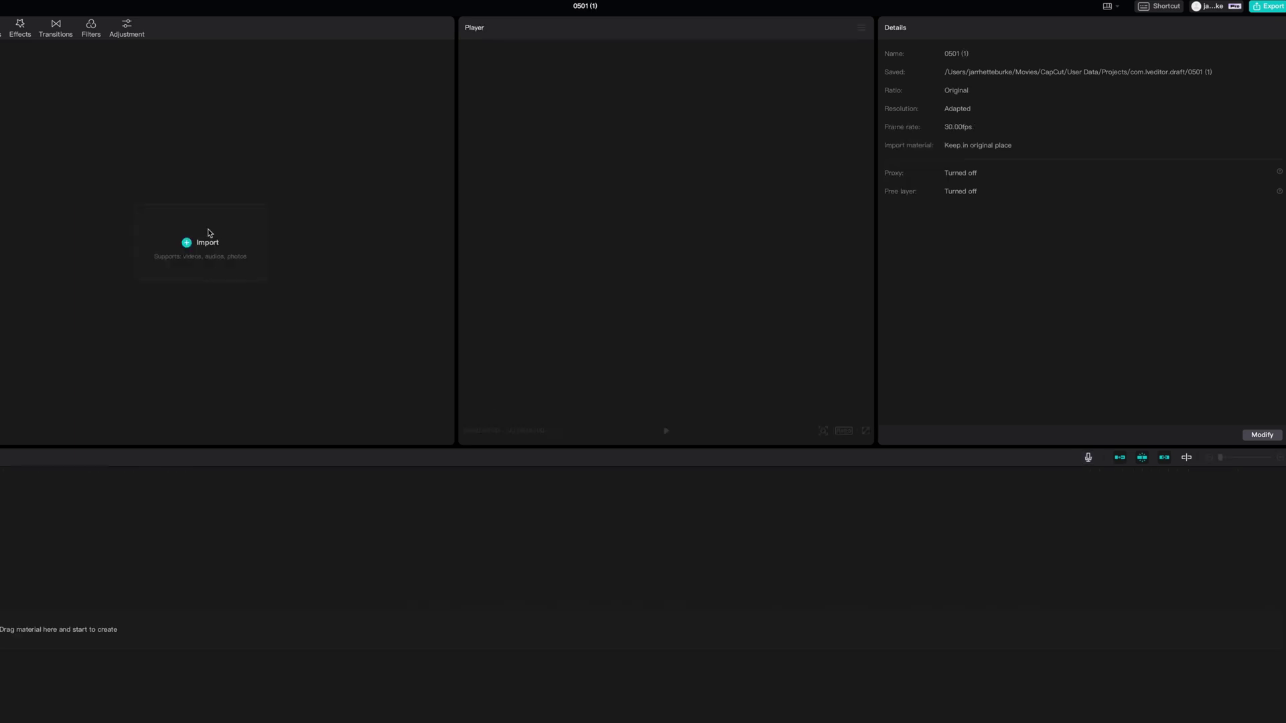
Import the exported who will win.jpg from the Downloads folder into the empty project and place it at the start of the timeline
{"action": "left_click", "coordinate": [188, 248]}
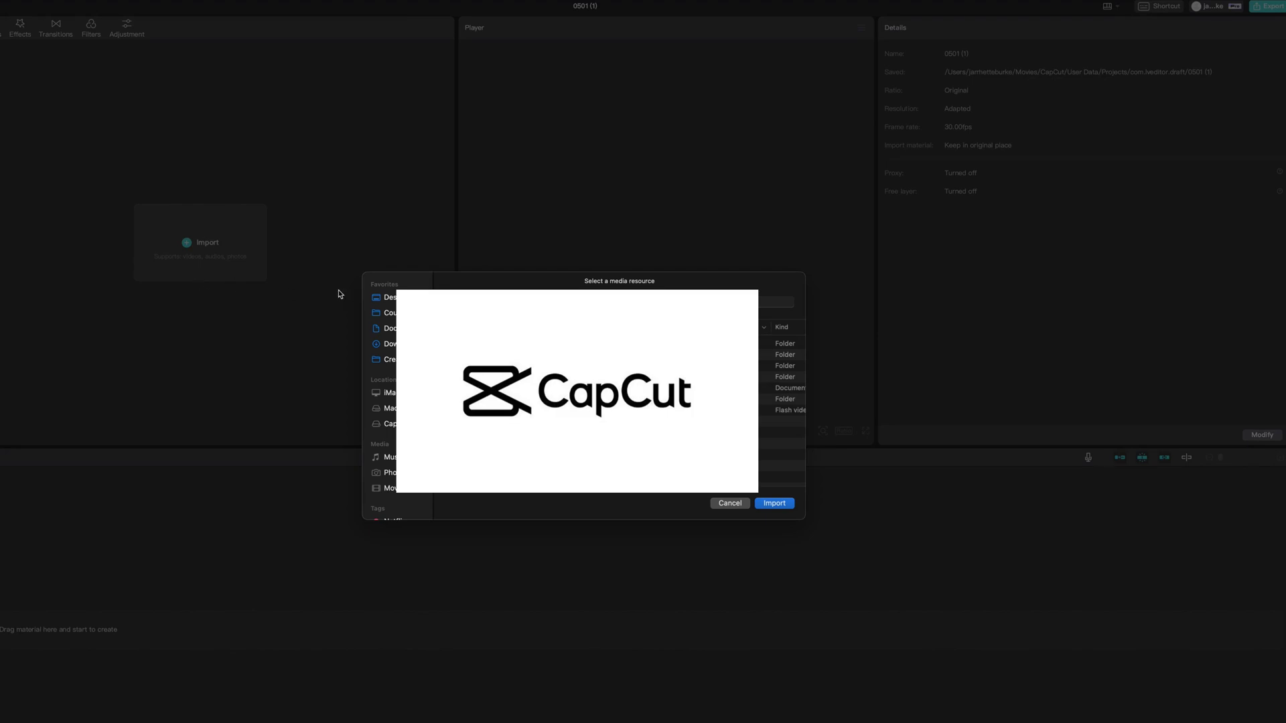
{"action": "left_click", "coordinate": [387, 344]}
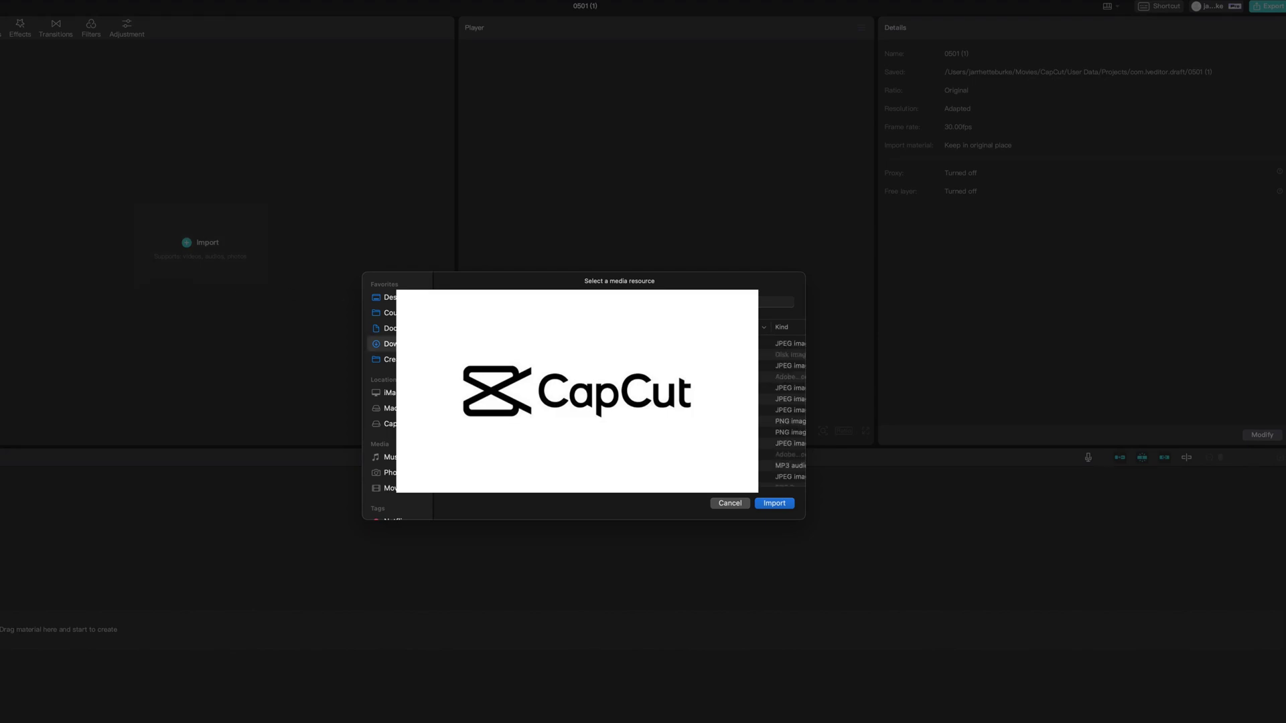
{"action": "left_click", "coordinate": [781, 344]}
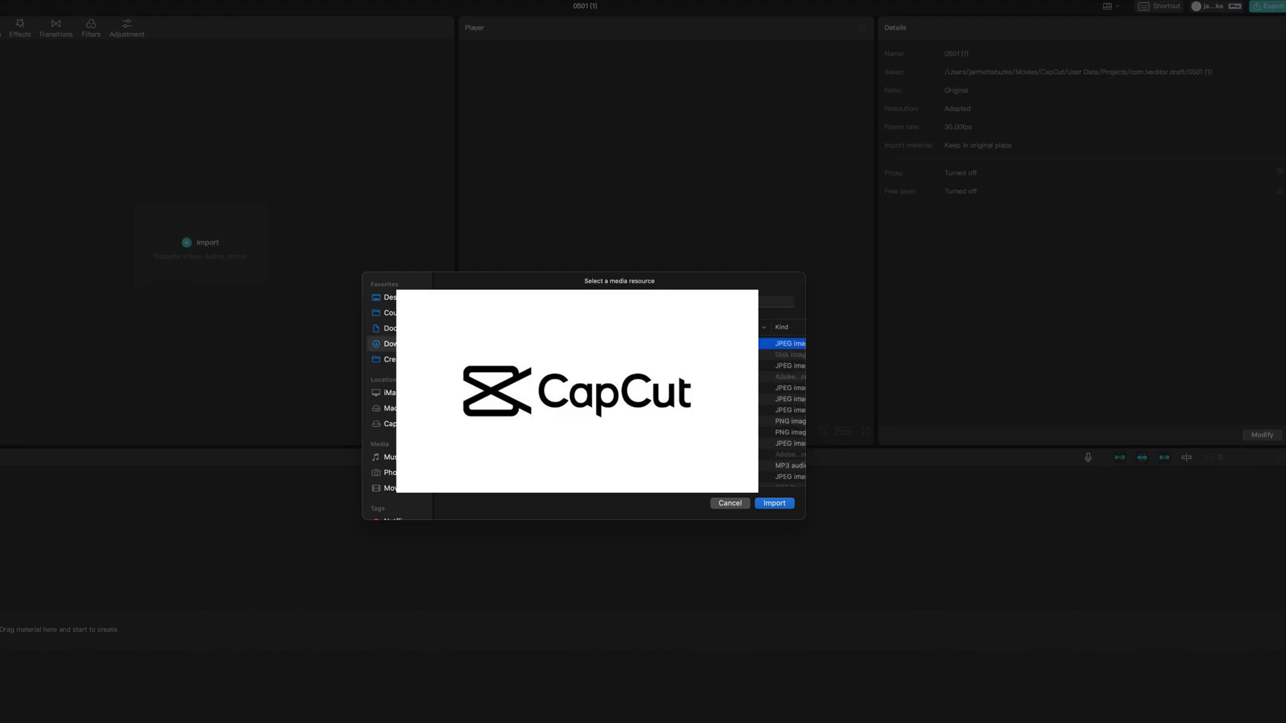
{"action": "left_click", "coordinate": [793, 504]}
{"action": "left_click_drag", "start_coordinate": [95, 115], "coordinate": [70, 666]}
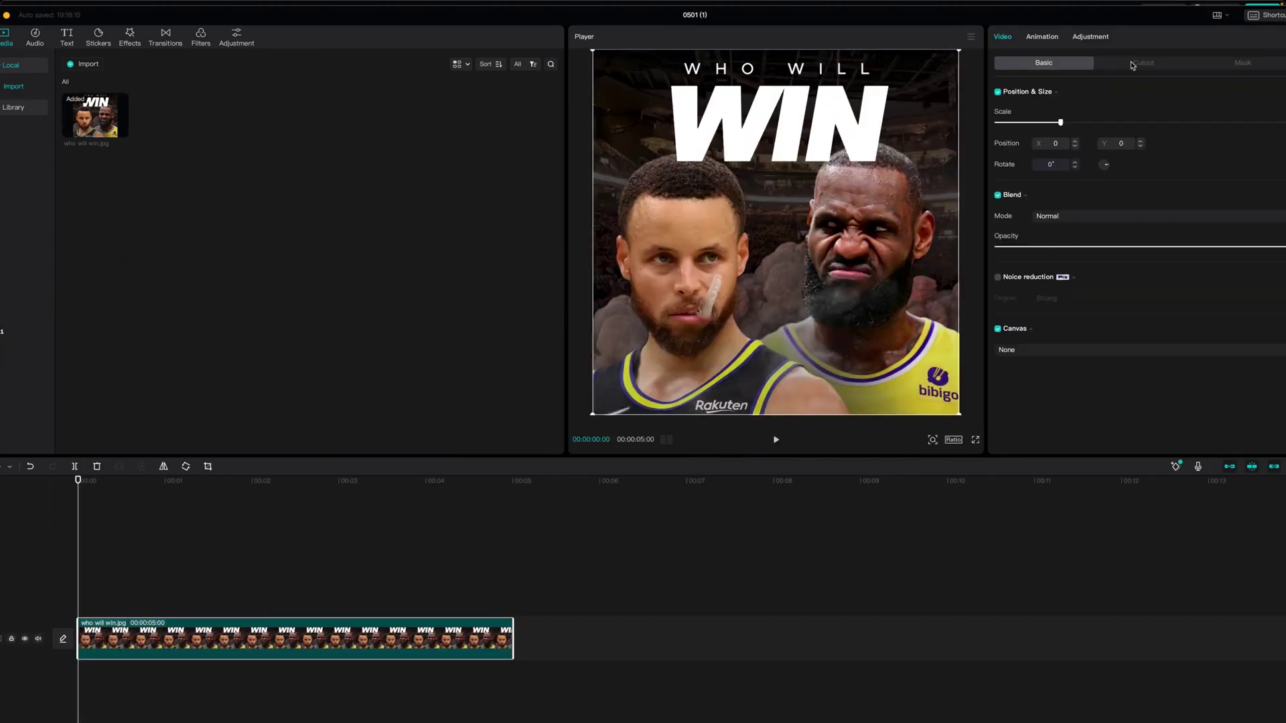
Grade the whole image by slightly raising Temp, Hue, Saturation and Illumination and slightly lowering Brightness and Contrast
{"action": "left_click", "coordinate": [1090, 36]}
{"action": "scroll", "coordinate": [1139, 201], "scroll_direction": "down", "scroll_amount": 5}
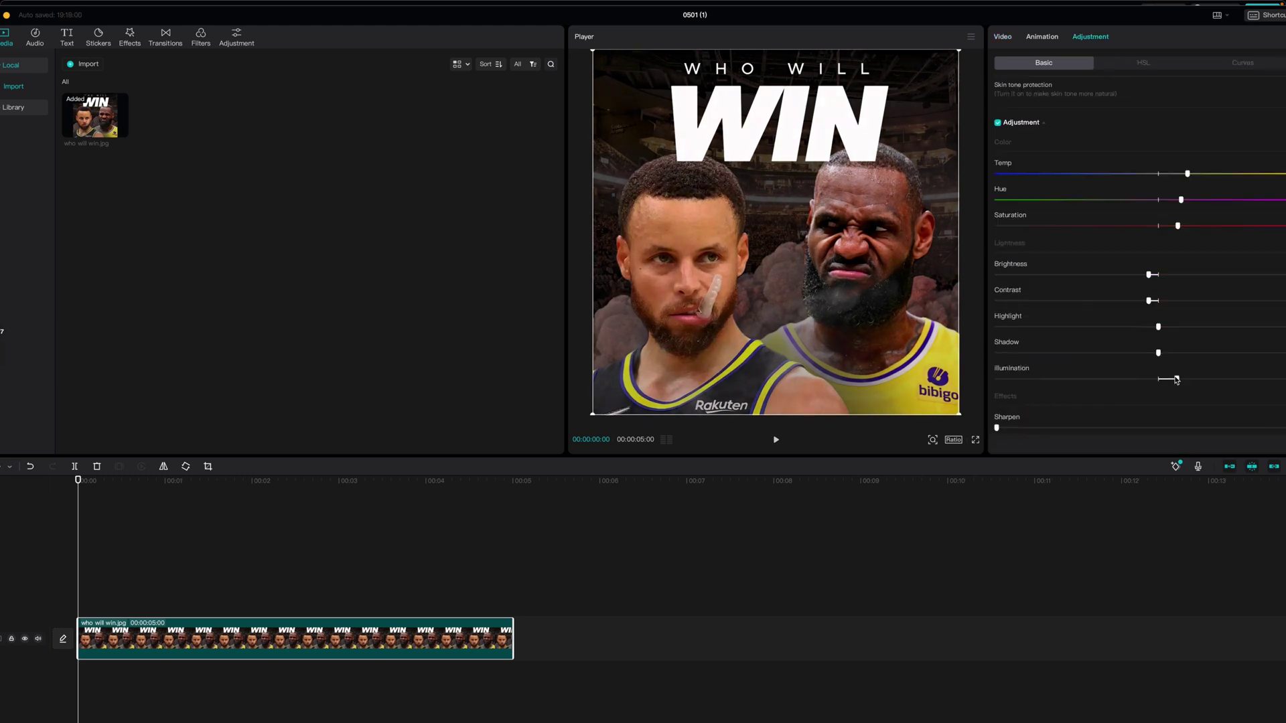
Fine-tune the image's HSL colors so the jersey yellows shift toward golden orange, and check the Curves settings
{"action": "left_click", "coordinate": [1143, 62]}
{"action": "left_click", "coordinate": [1056, 112]}
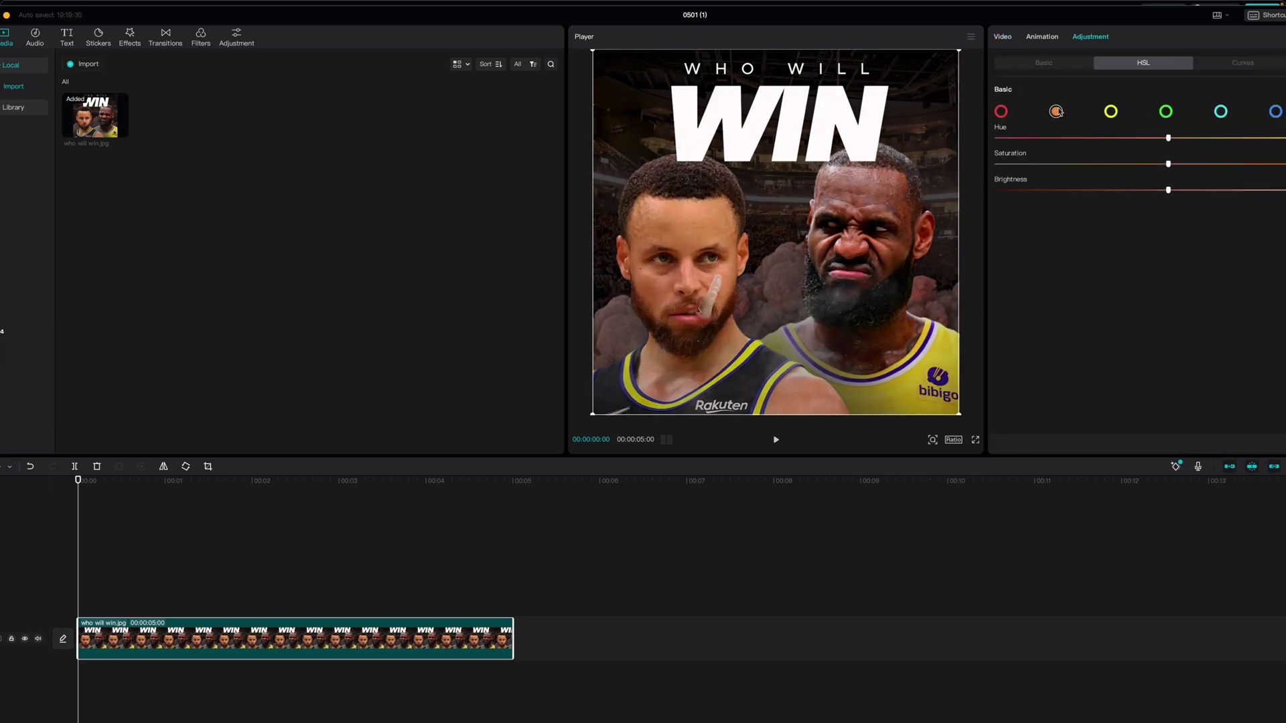
{"action": "left_click", "coordinate": [1242, 62]}
{"action": "left_click", "coordinate": [1044, 62]}
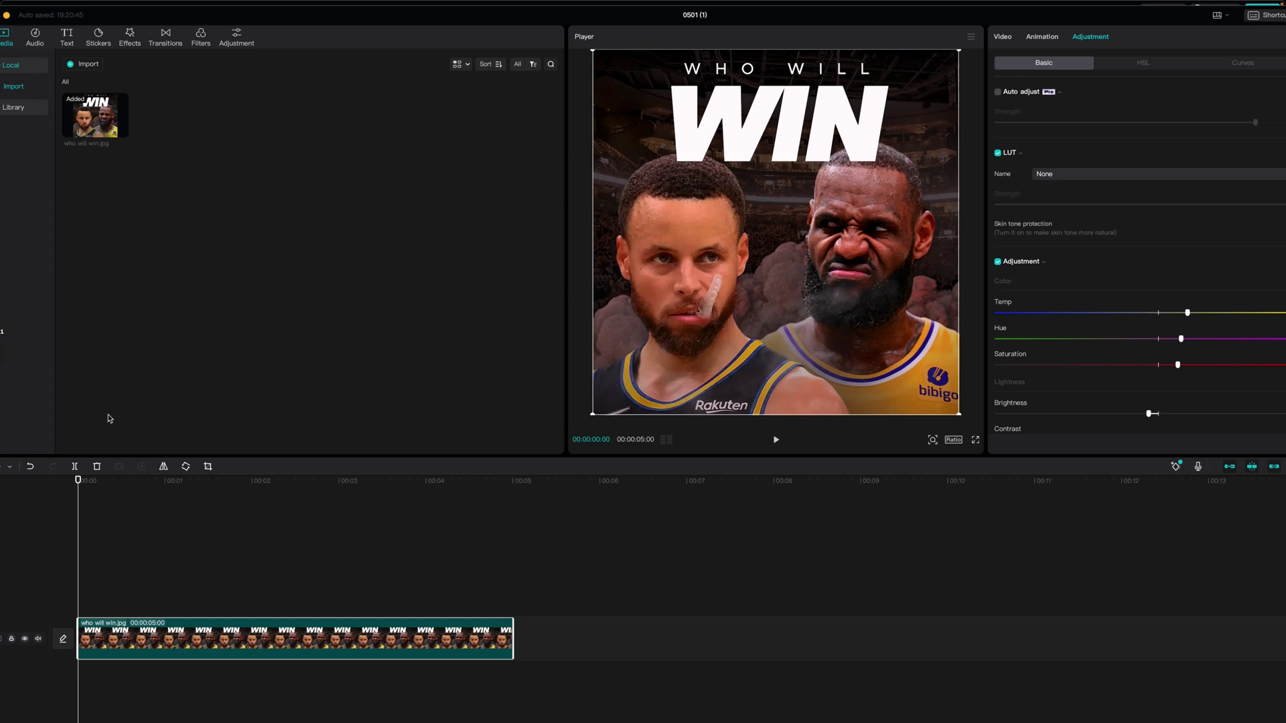
Preview the original imported image and compare it with the graded clip on the timeline
{"action": "left_click", "coordinate": [93, 129]}
{"action": "key", "text": "space"}
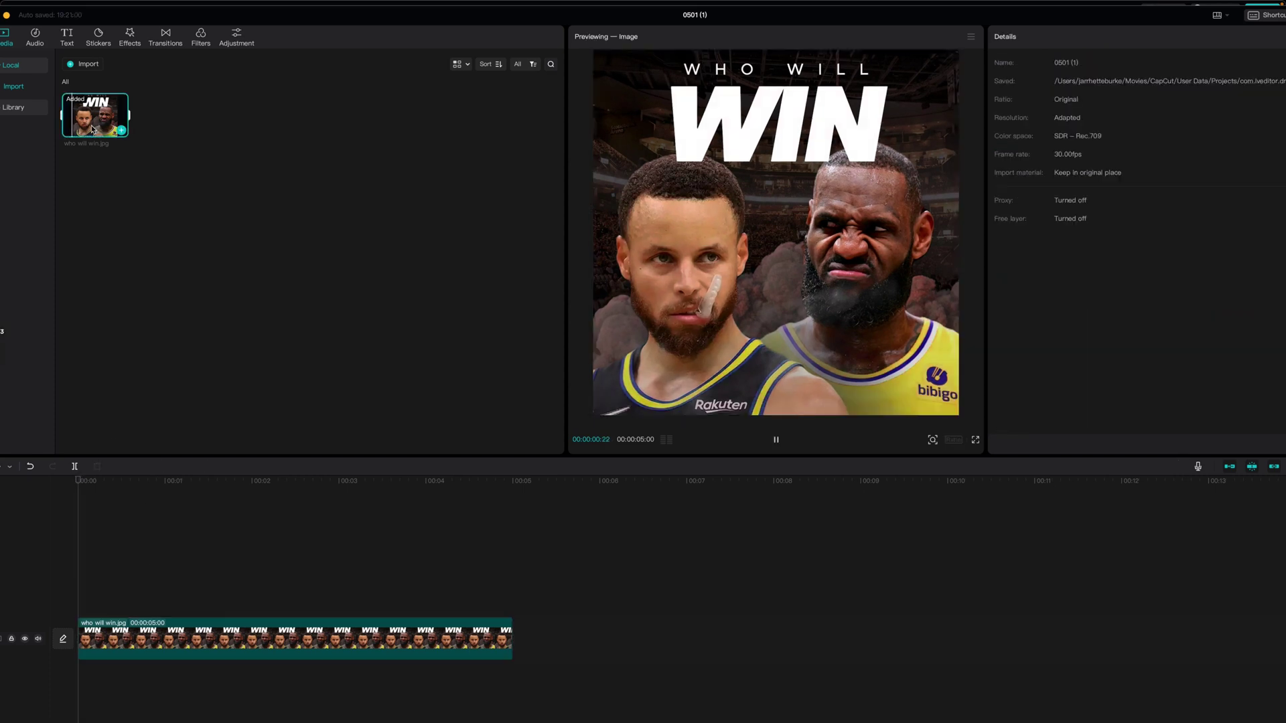
{"action": "left_click", "coordinate": [152, 639]}
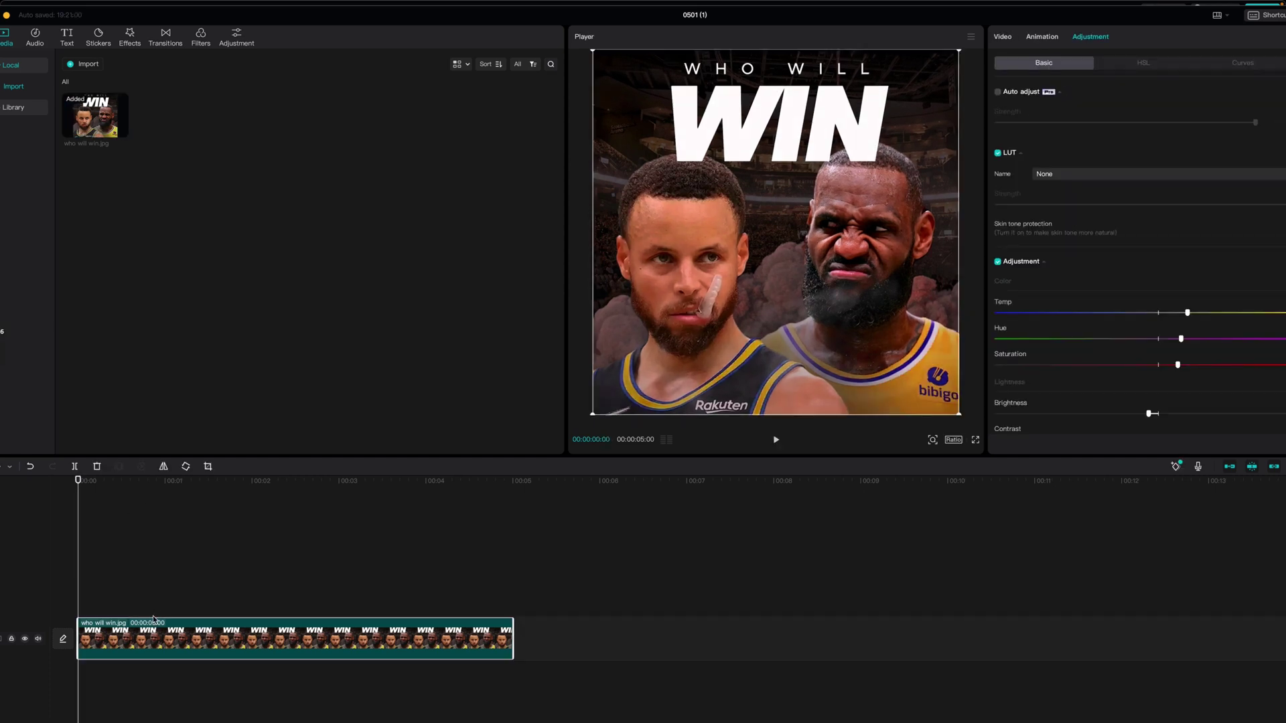